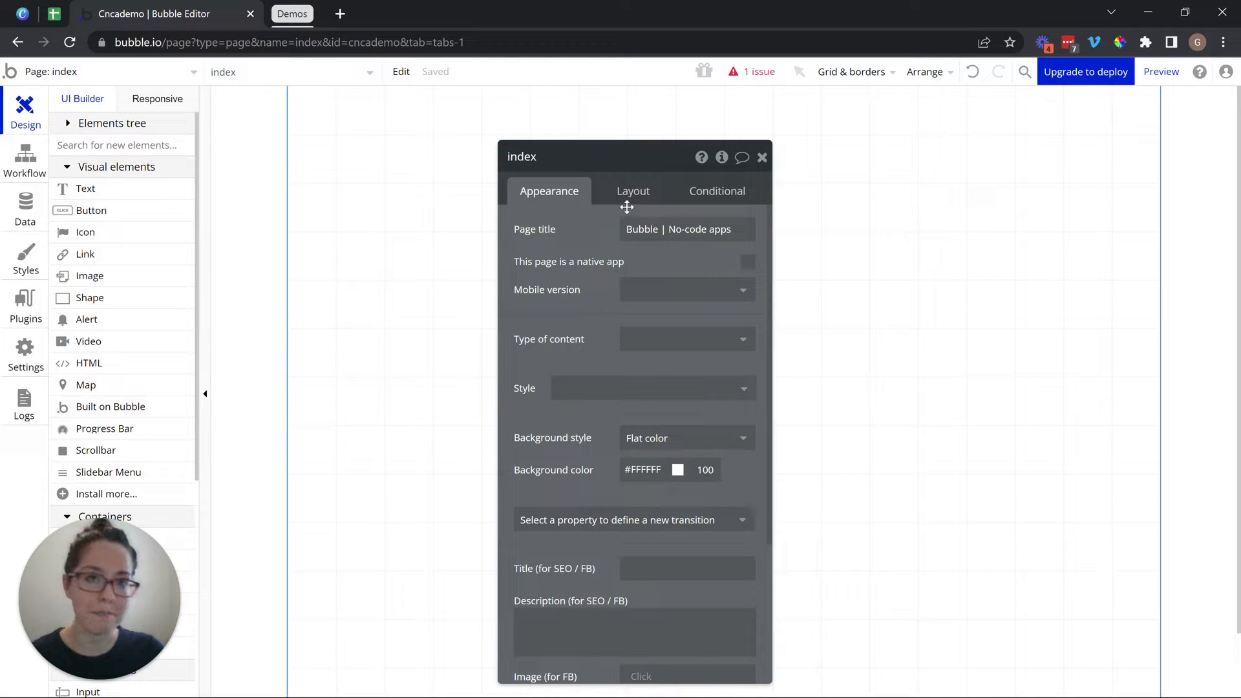
# Draw a button about 182 by 49 px near the page's upper left corner and caption it "Submit"
pyautogui.click(163, 213)
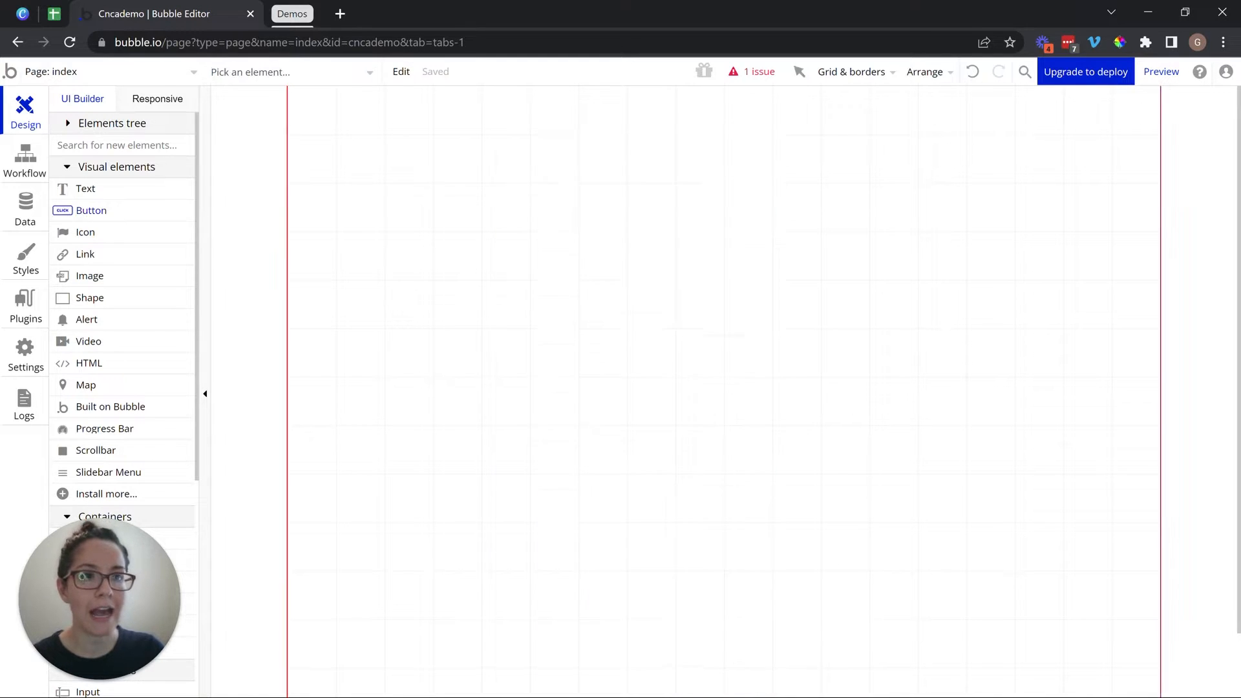
pyautogui.moveTo(345, 170)
pyautogui.mouseDown()
pyautogui.moveTo(491, 181)
pyautogui.moveTo(492, 213)
pyautogui.mouseUp()
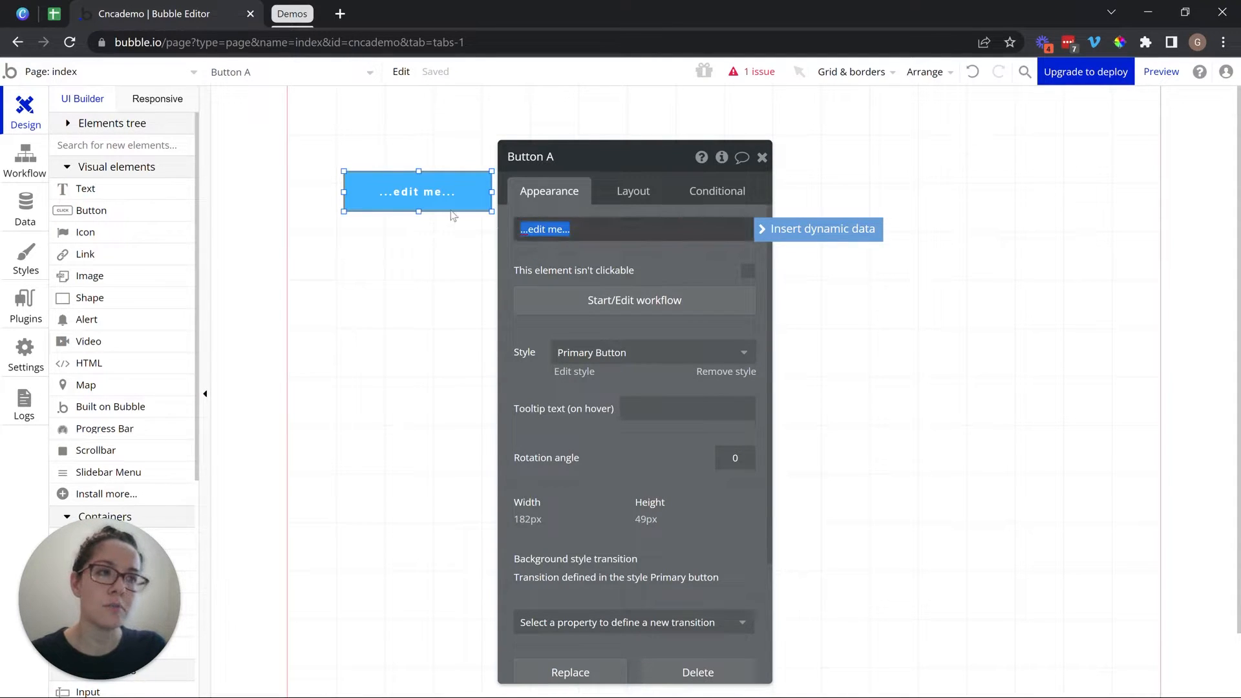
pyautogui.click(620, 238)
pyautogui.click(621, 238)
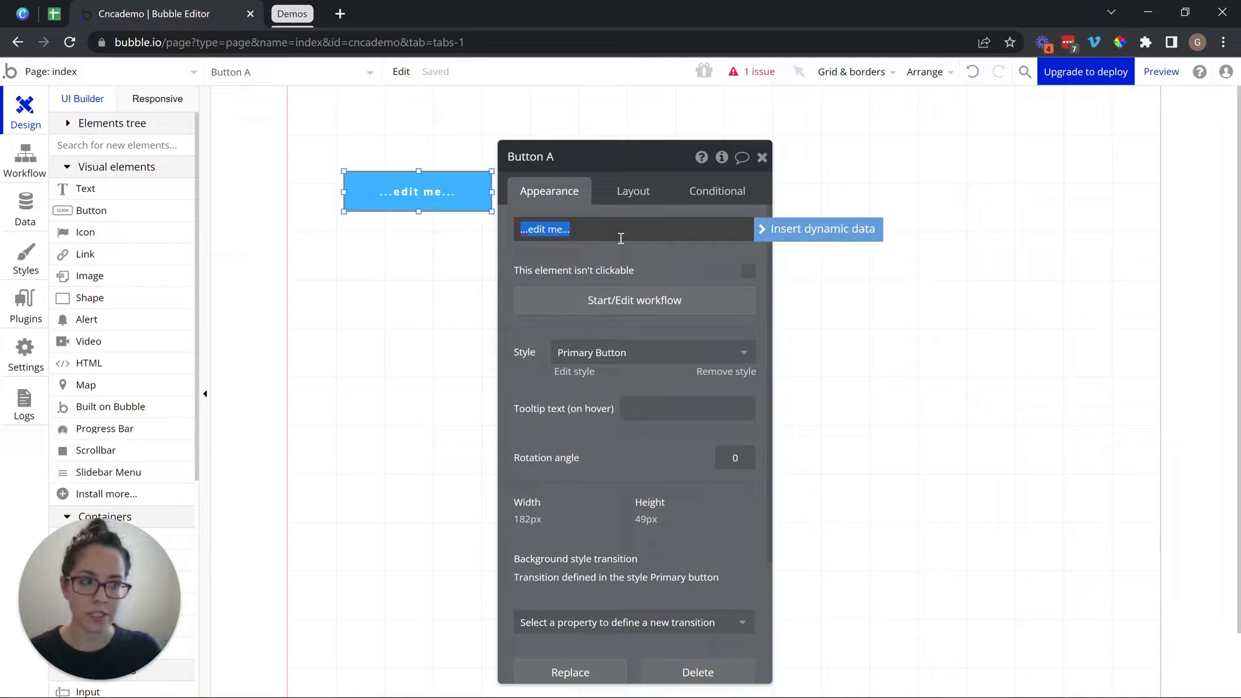
pyautogui.press('BackSpace')
pyautogui.write('Submi')
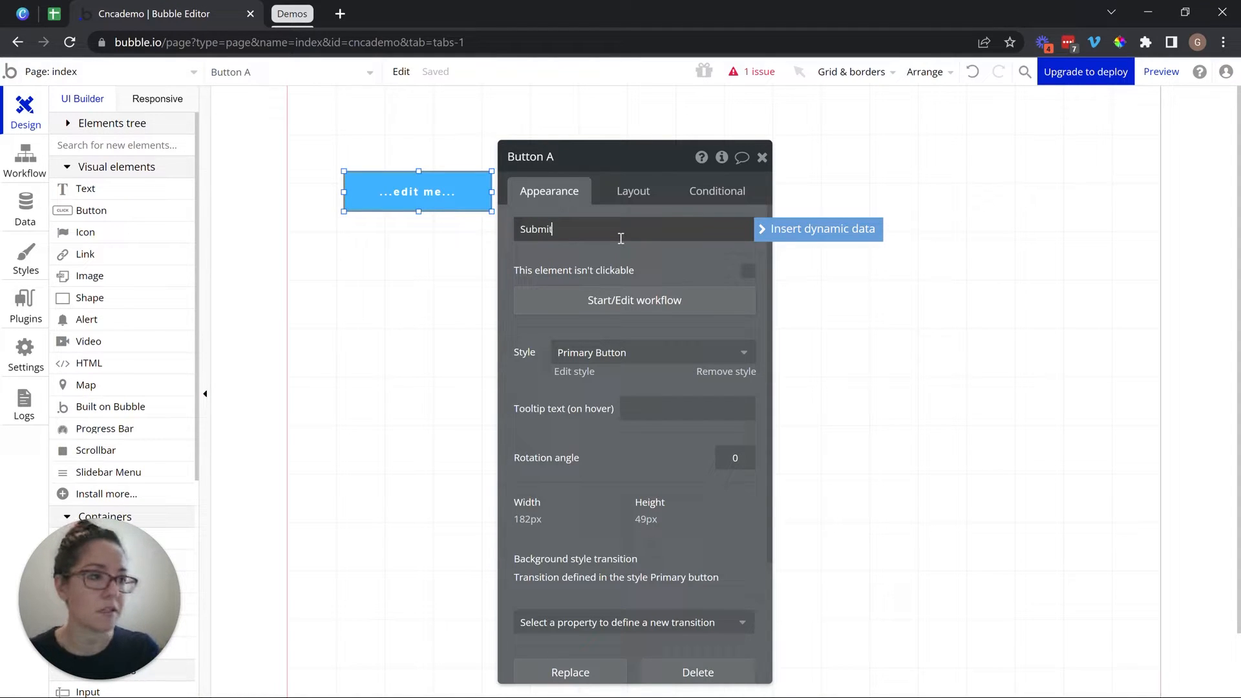
pyautogui.write('t')
# Try the Outline Button style on the Submit button and switch it back to Primary Button
pyautogui.click(727, 333)
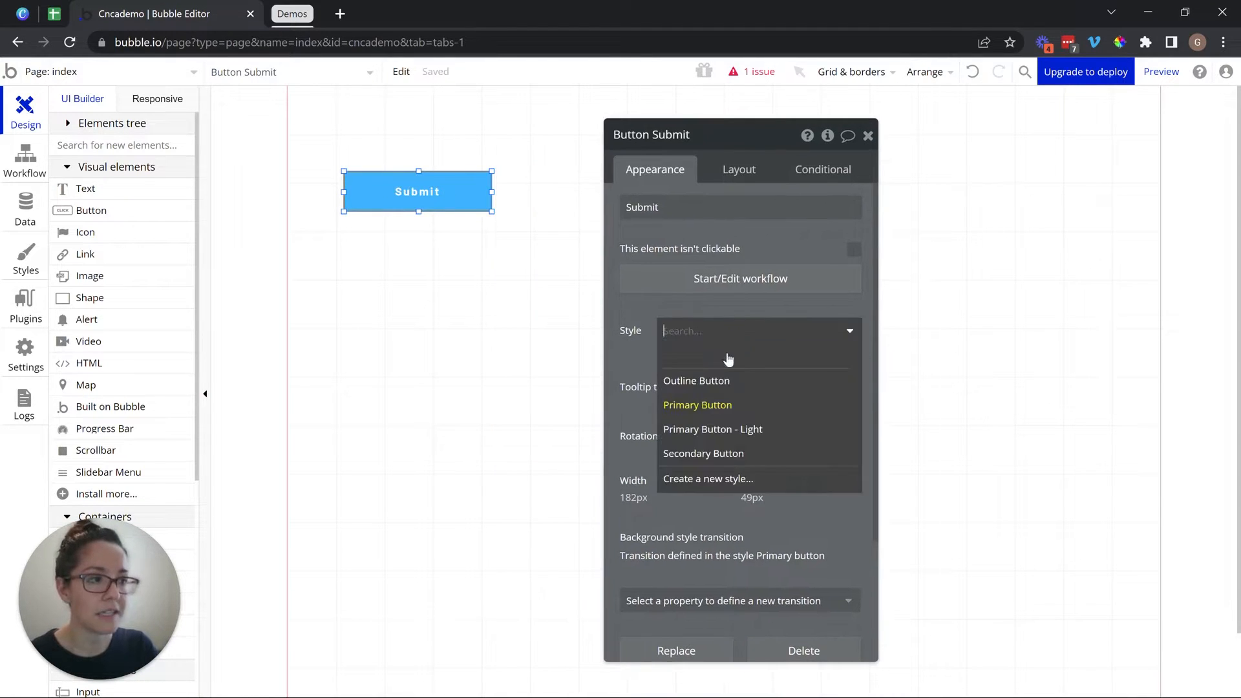
pyautogui.click(740, 383)
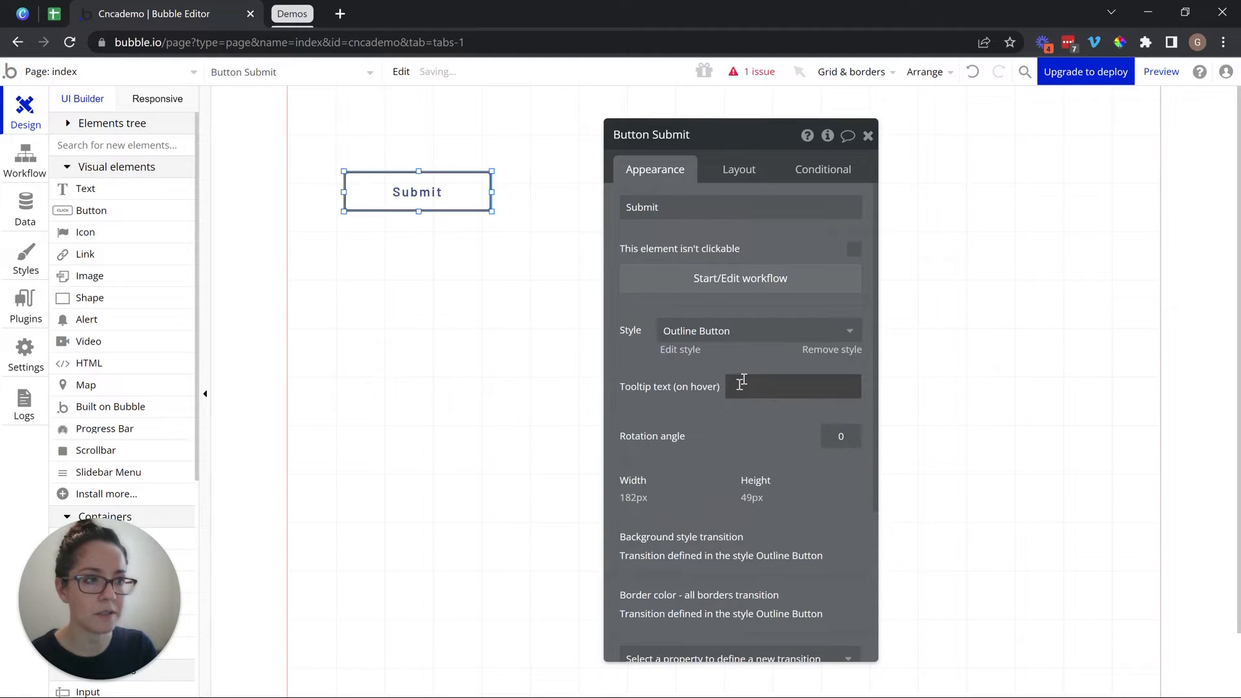
pyautogui.click(759, 338)
pyautogui.click(749, 401)
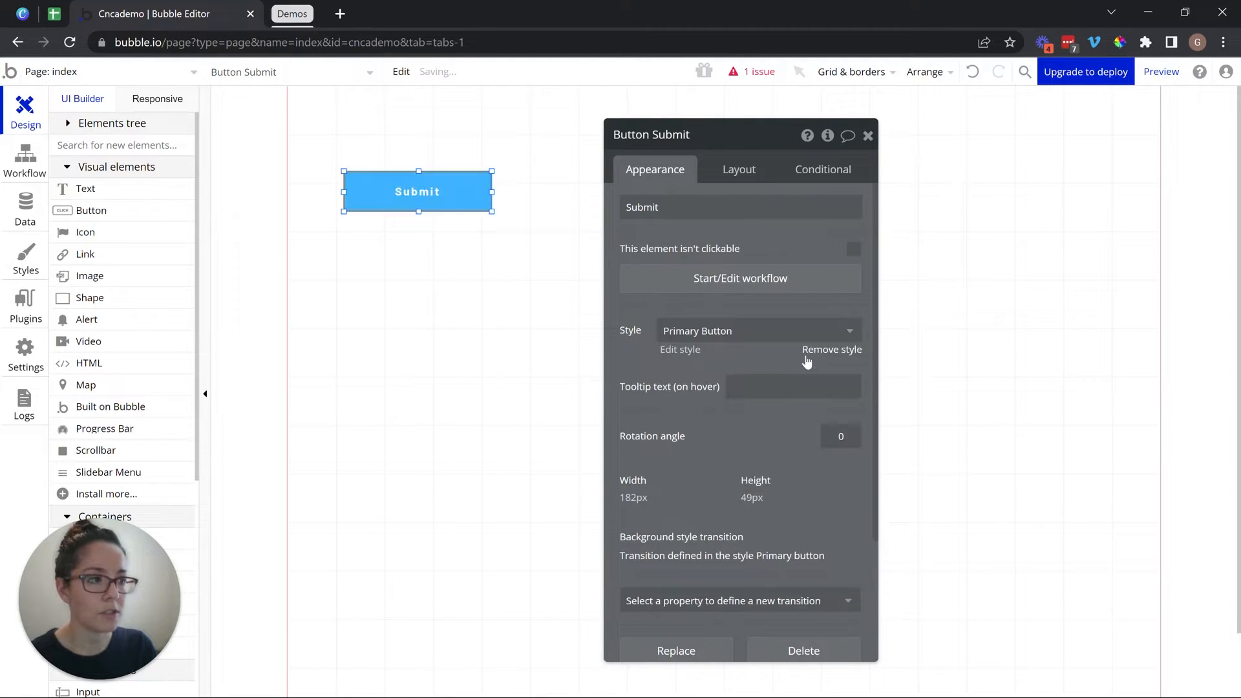
# Detach the Submit button from its style and set its background color to dark green #256308
pyautogui.click(813, 356)
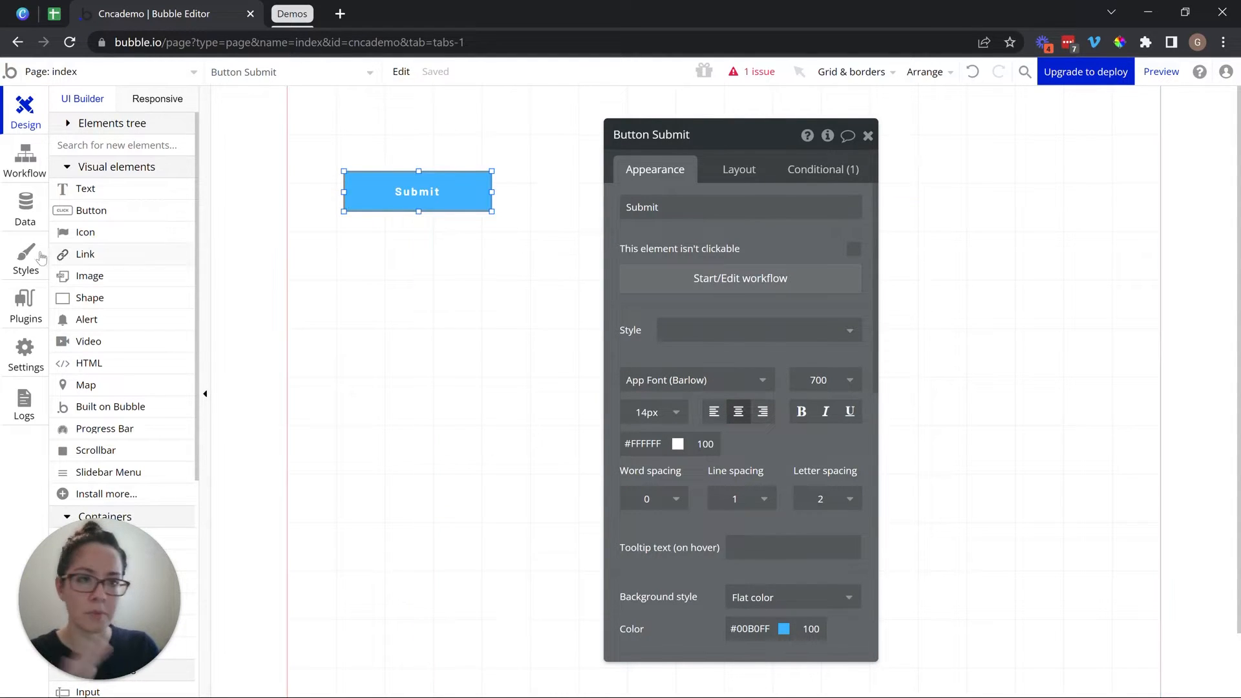
pyautogui.scroll(-3, 690, 438)
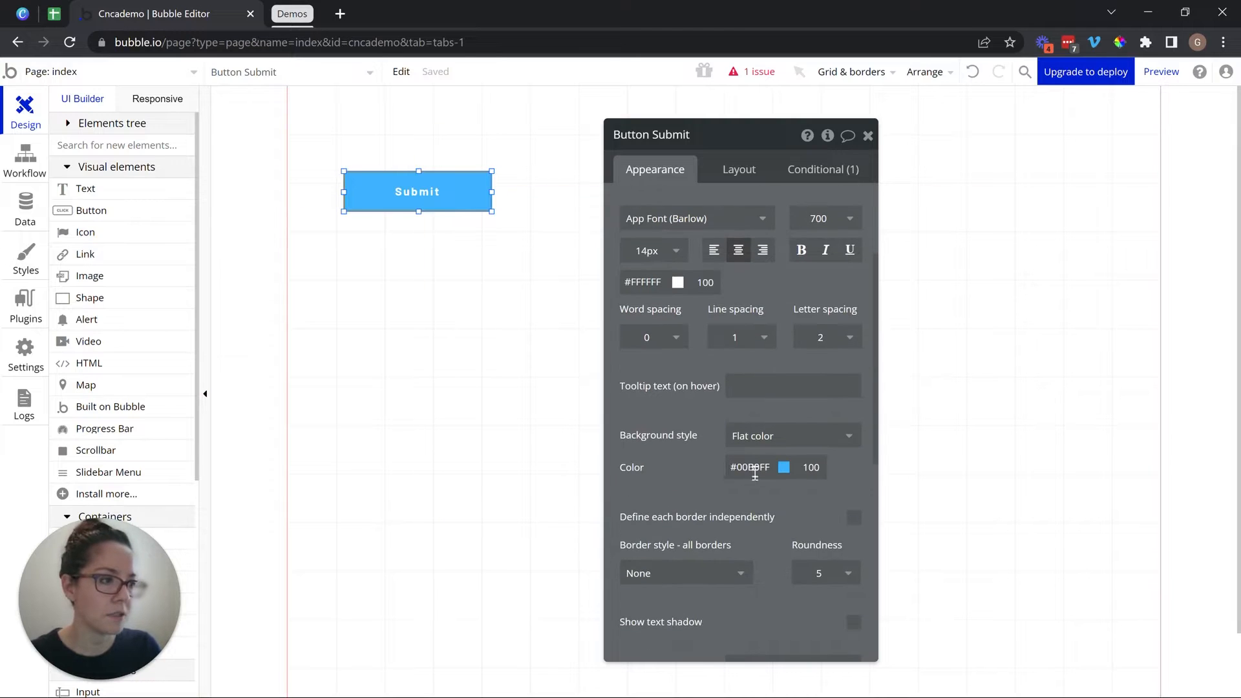
pyautogui.click(753, 467)
pyautogui.click(857, 566)
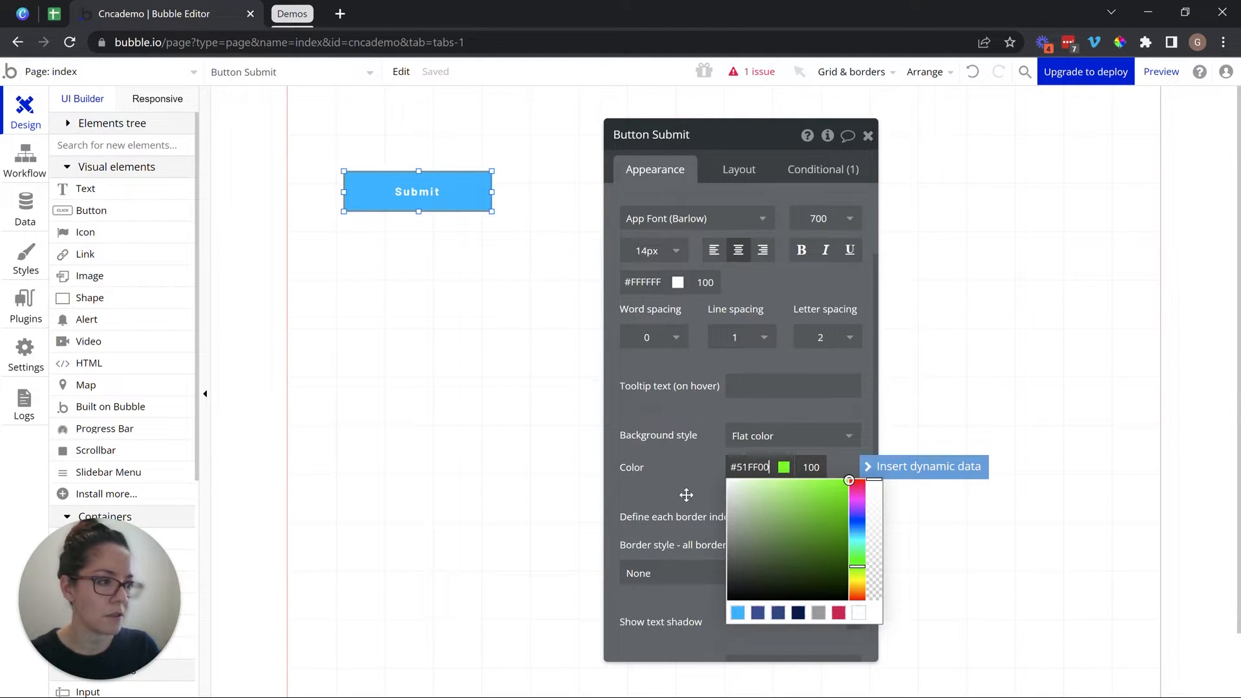
pyautogui.click(682, 478)
pyautogui.click(772, 472)
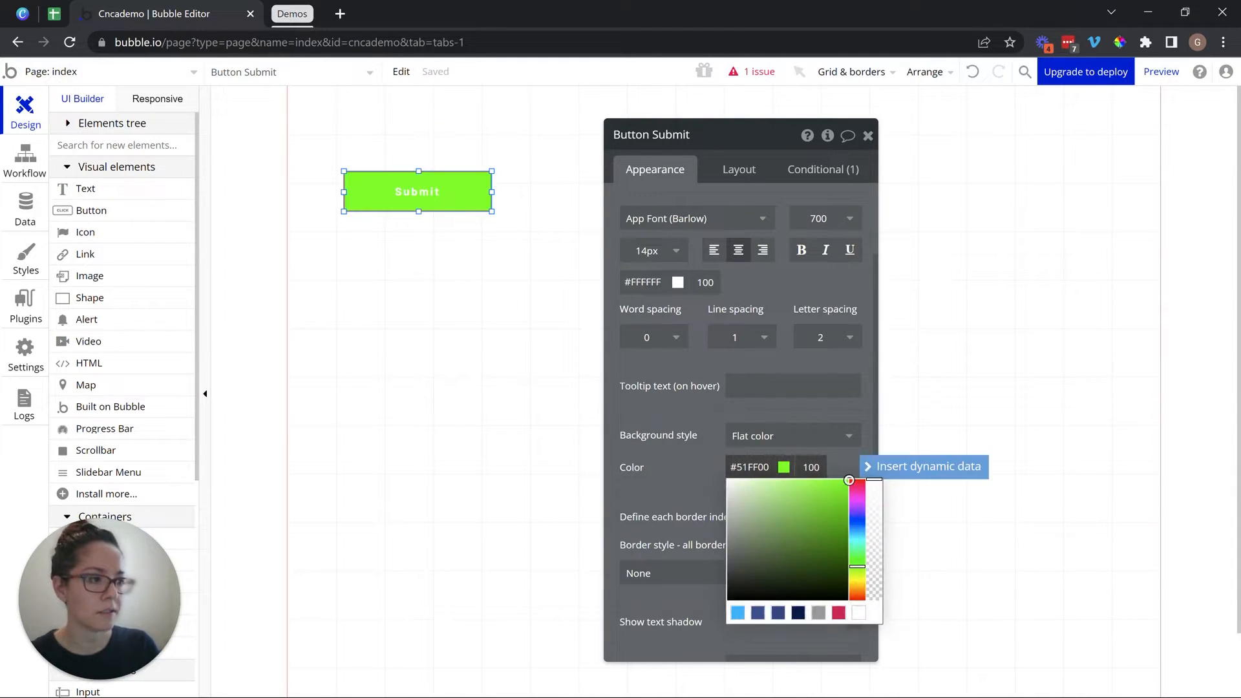
pyautogui.click(839, 554)
pyautogui.click(693, 496)
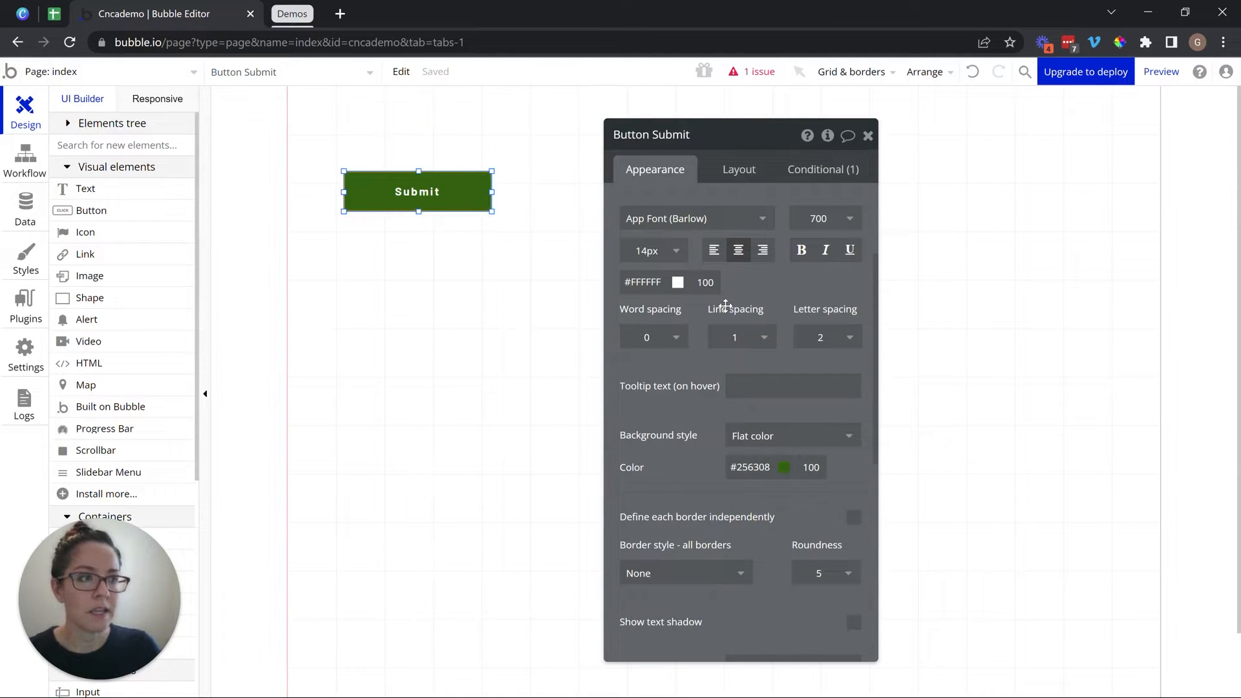
pyautogui.scroll(3, 727, 304)
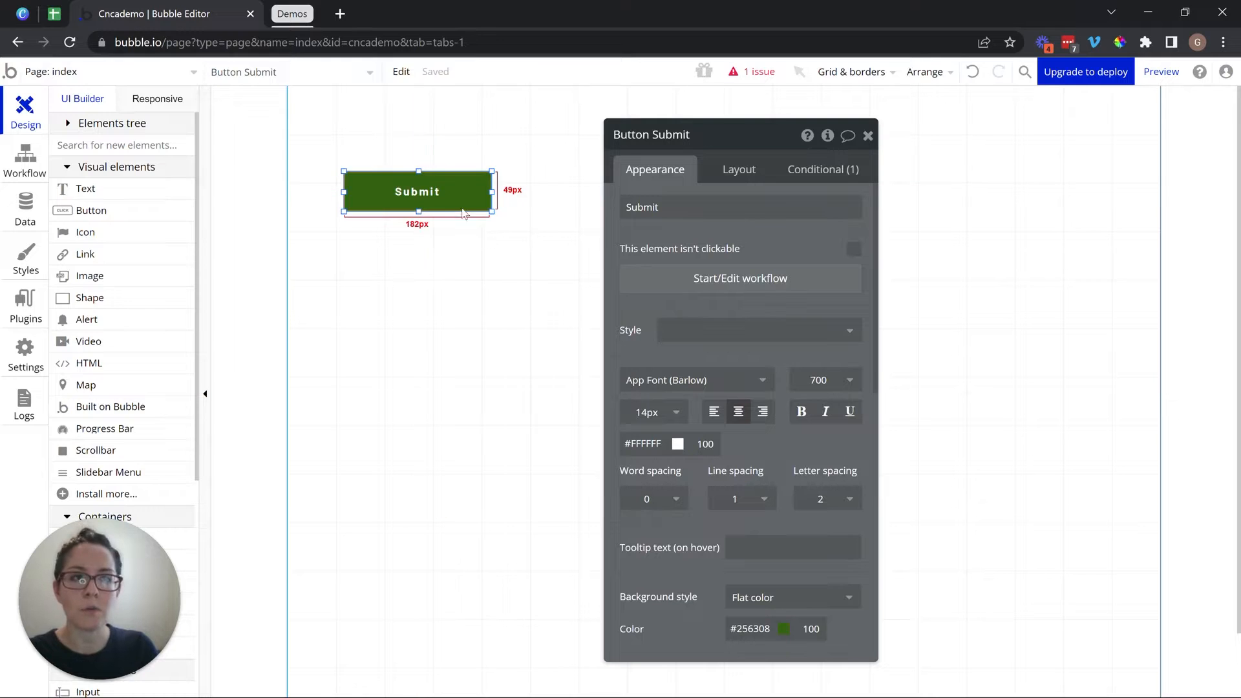
# Move the Submit button slightly up the page, and change the index page's container layout to Row
pyautogui.moveTo(440, 192); pyautogui.dragTo(420, 158)
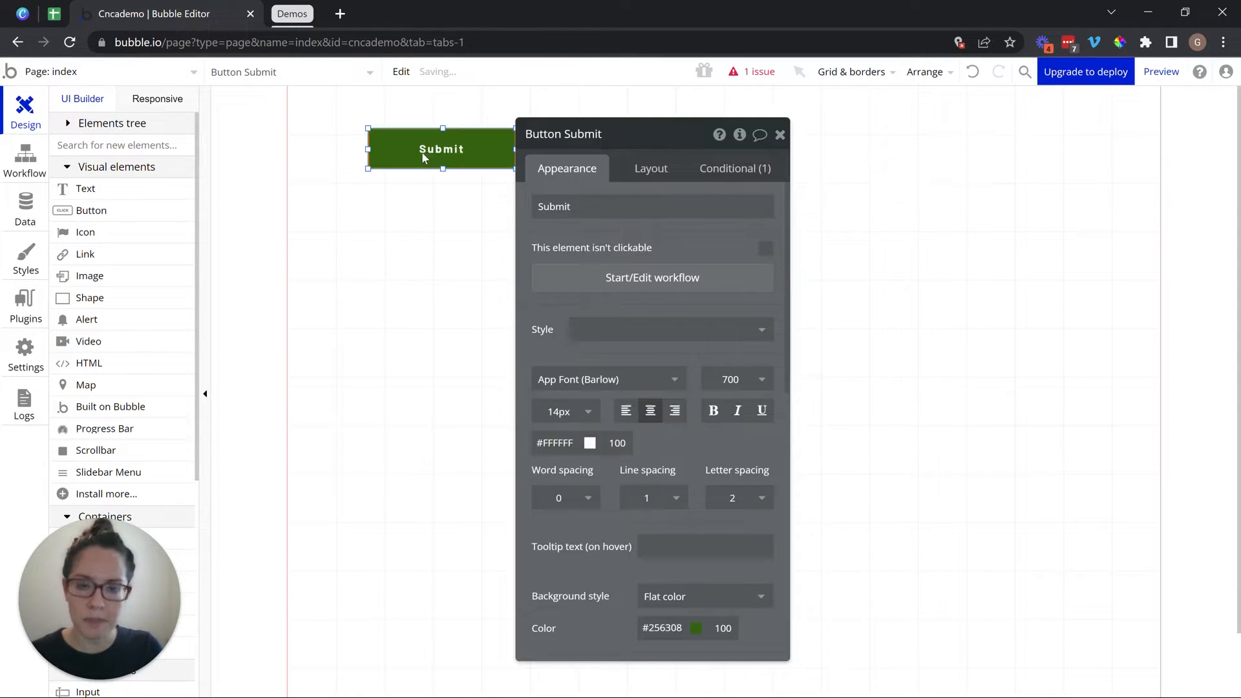
pyautogui.click(406, 257)
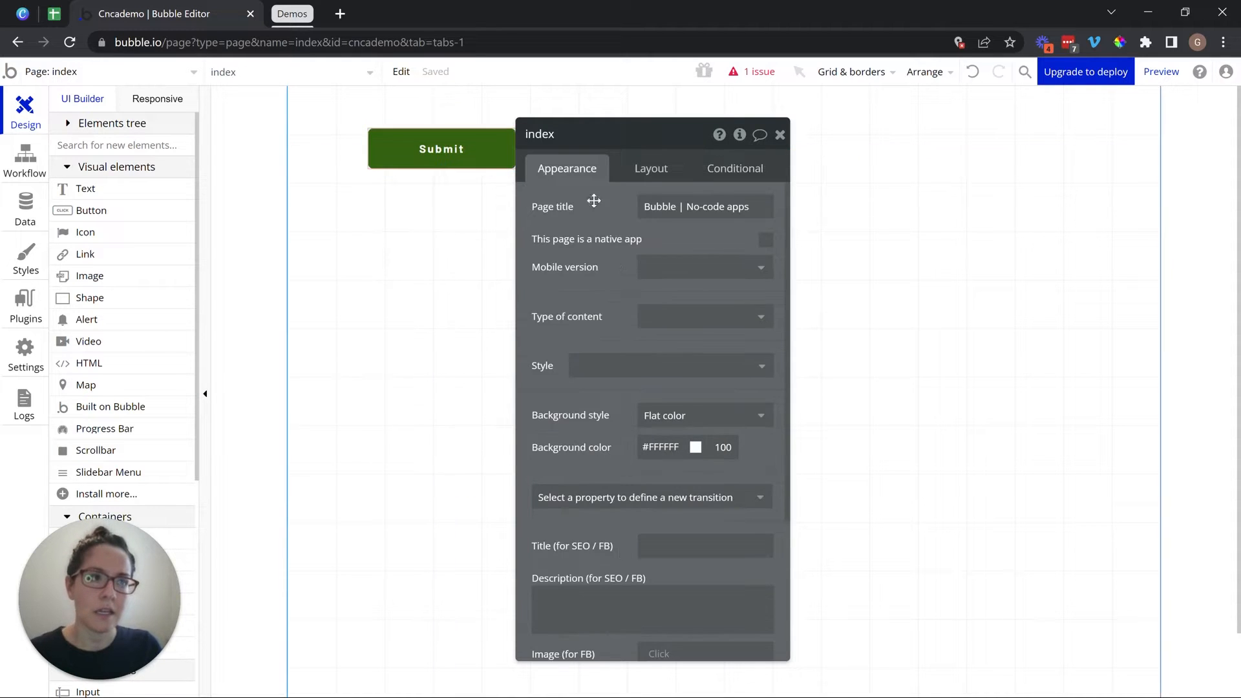
pyautogui.click(658, 177)
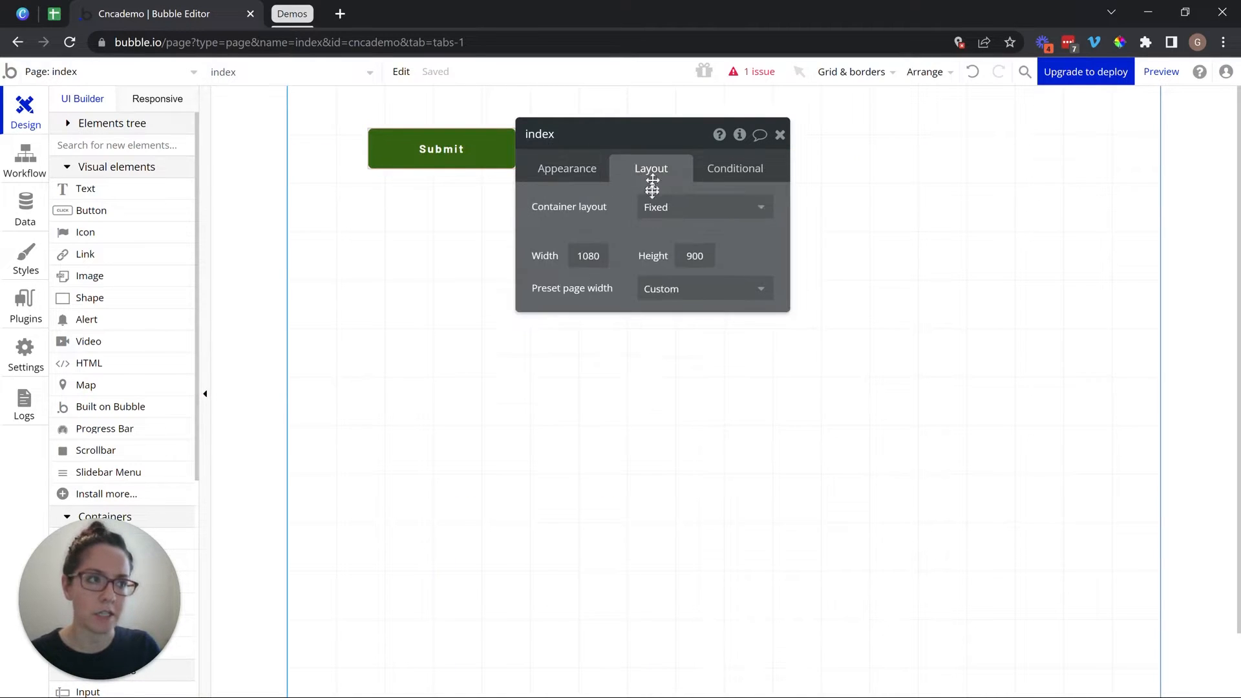
pyautogui.click(657, 223)
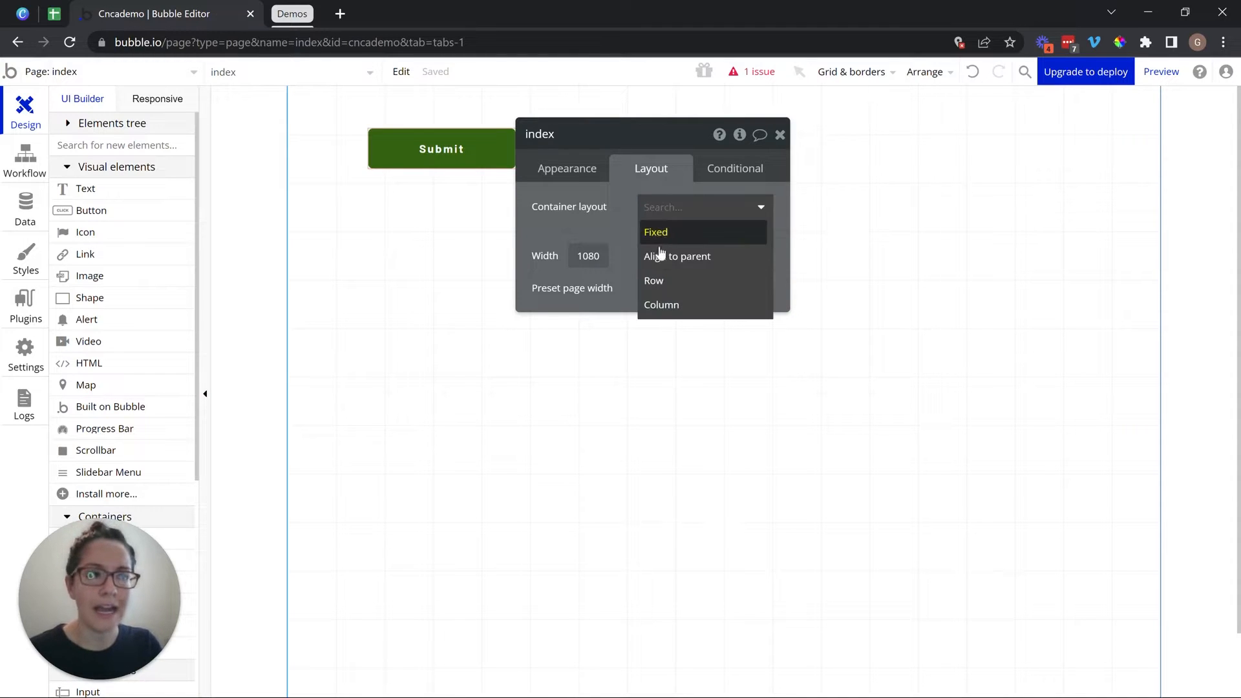
pyautogui.click(672, 281)
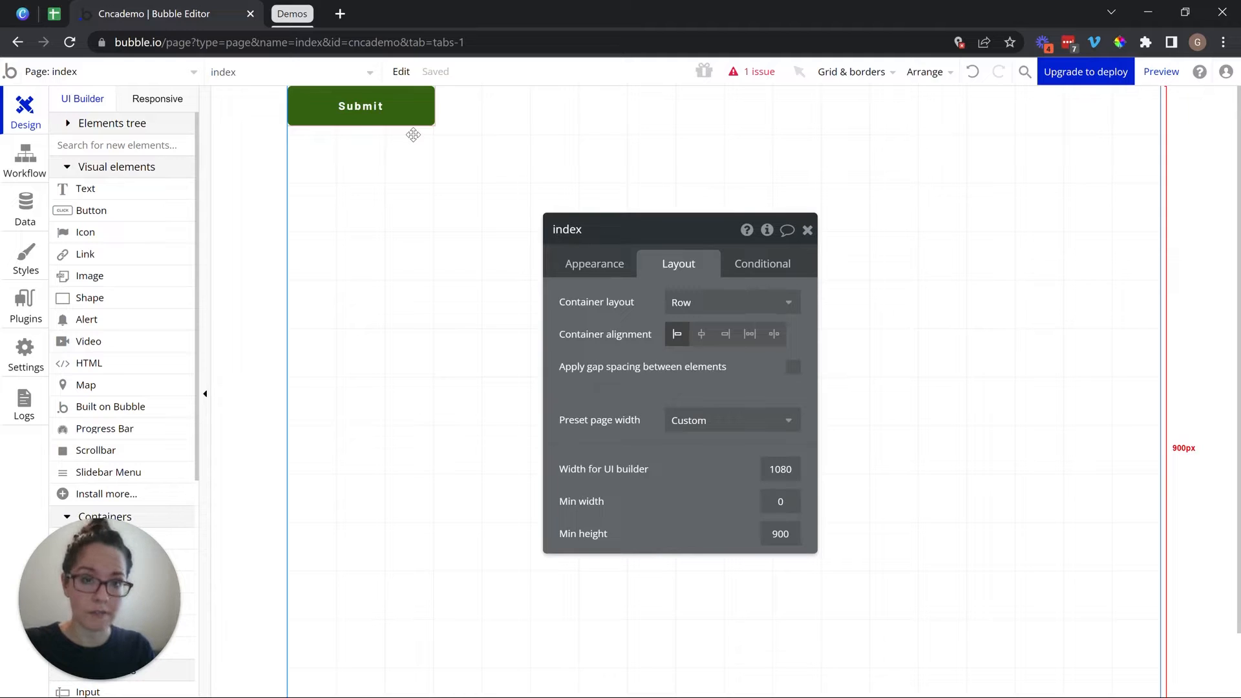
# Try to move the Submit button freely within the page's Row layout
pyautogui.moveTo(414, 135); pyautogui.dragTo(1035, 575)
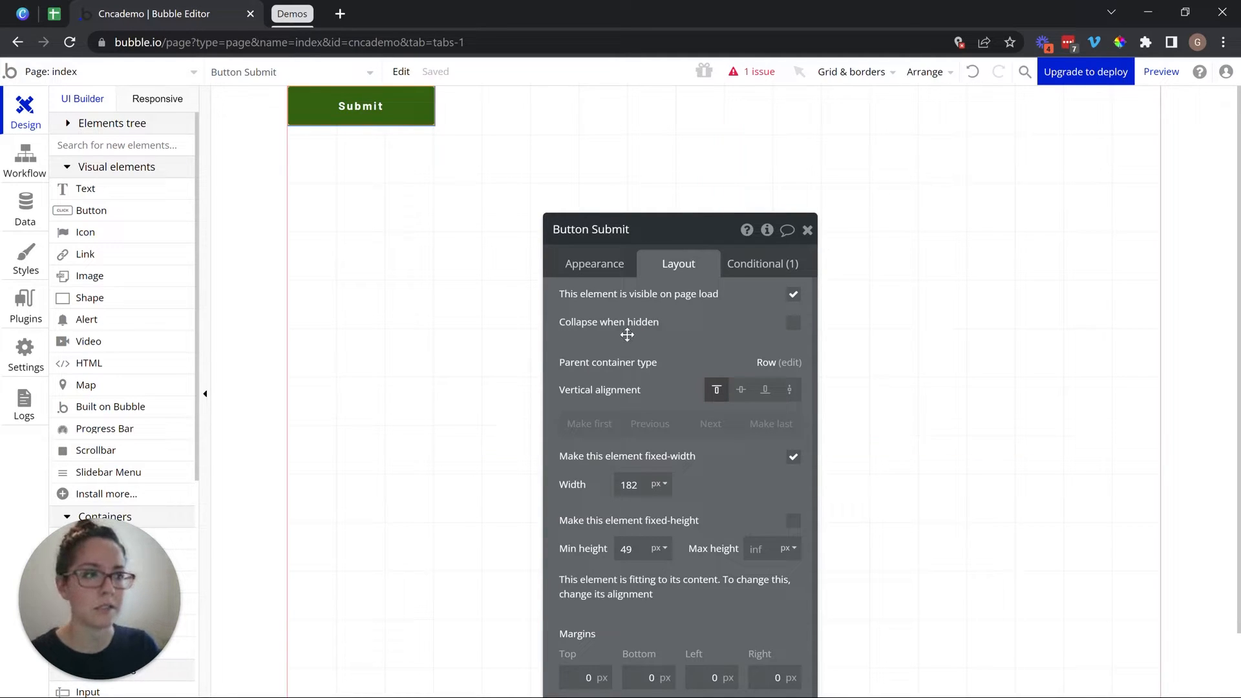
pyautogui.moveTo(647, 336); pyautogui.dragTo(601, 205)
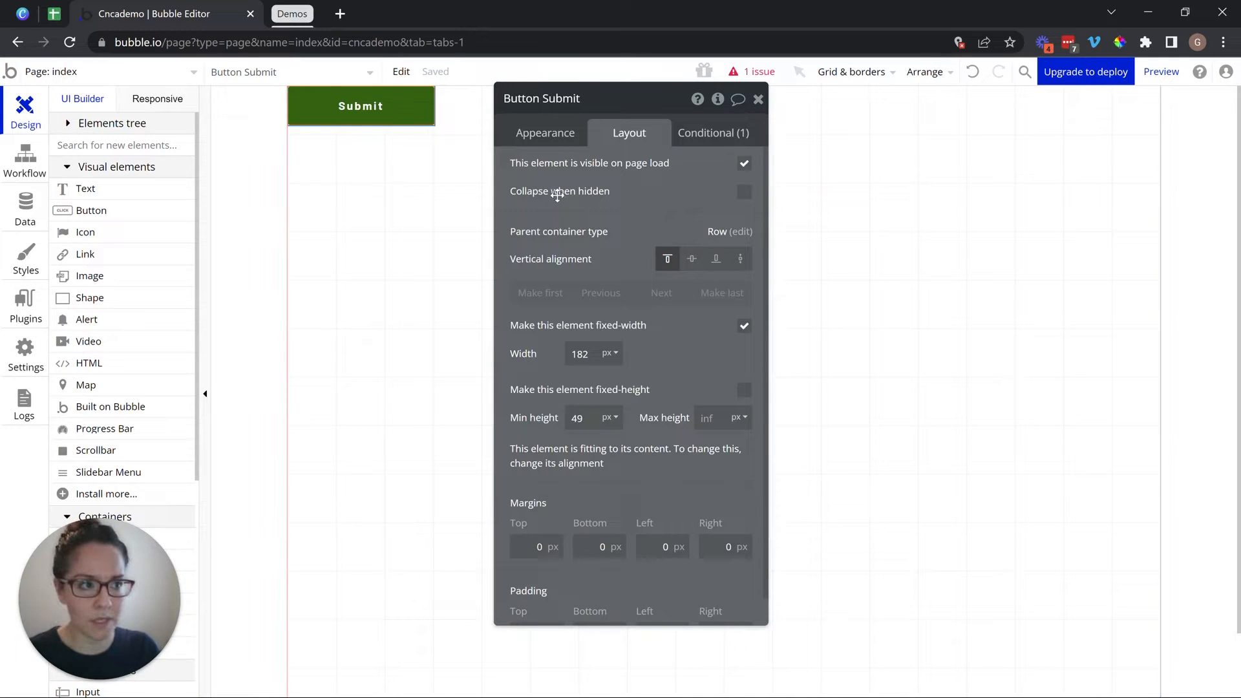
pyautogui.moveTo(555, 194); pyautogui.dragTo(535, 289)
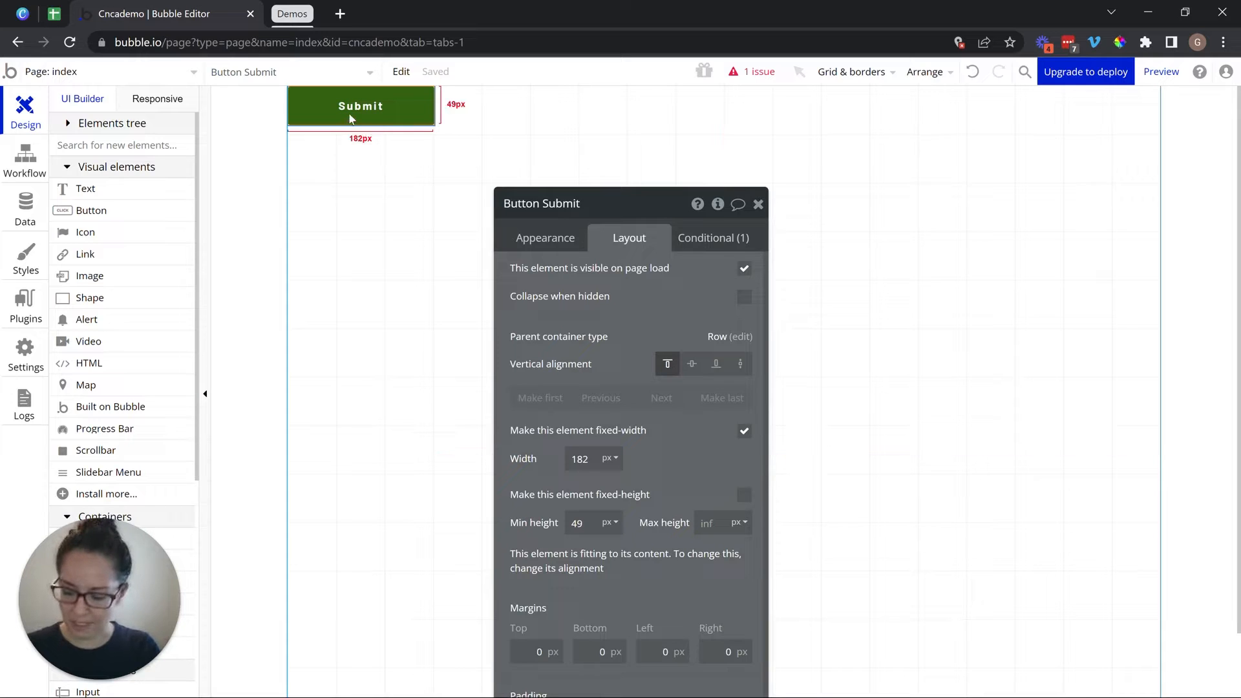
# Paste three copies of the green Submit button onto the page so they line up in the row
pyautogui.click(377, 196)
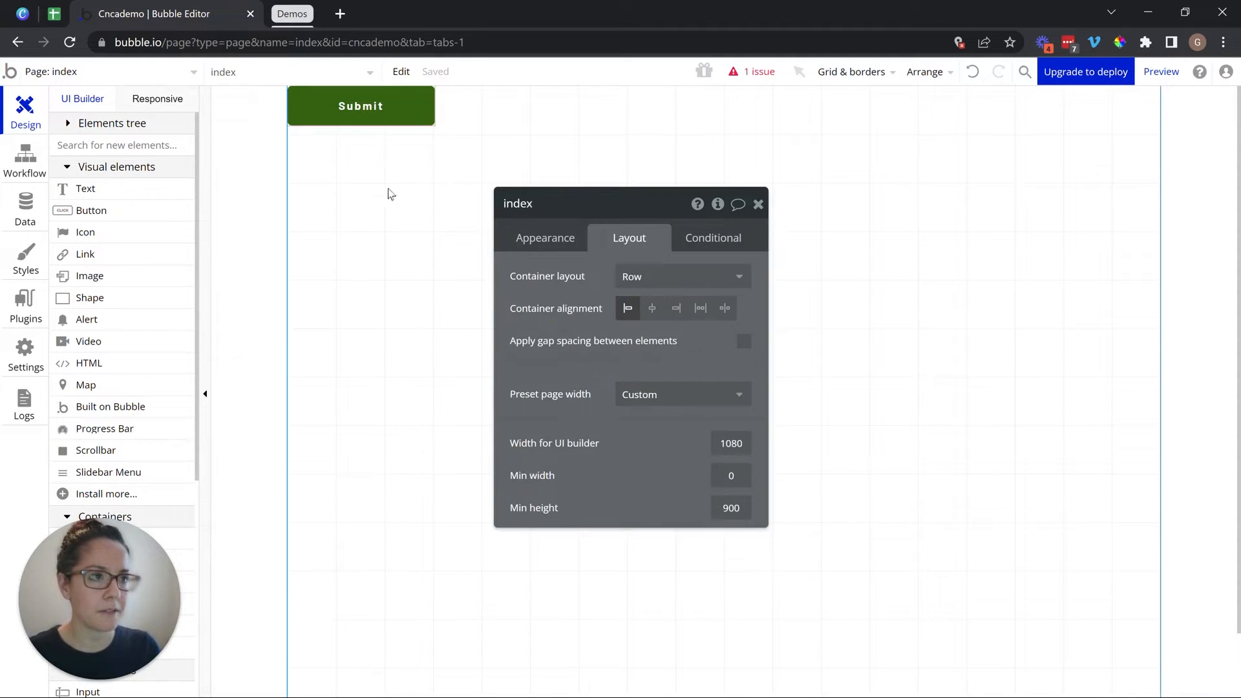
pyautogui.hotkey('ctrl', 'v')
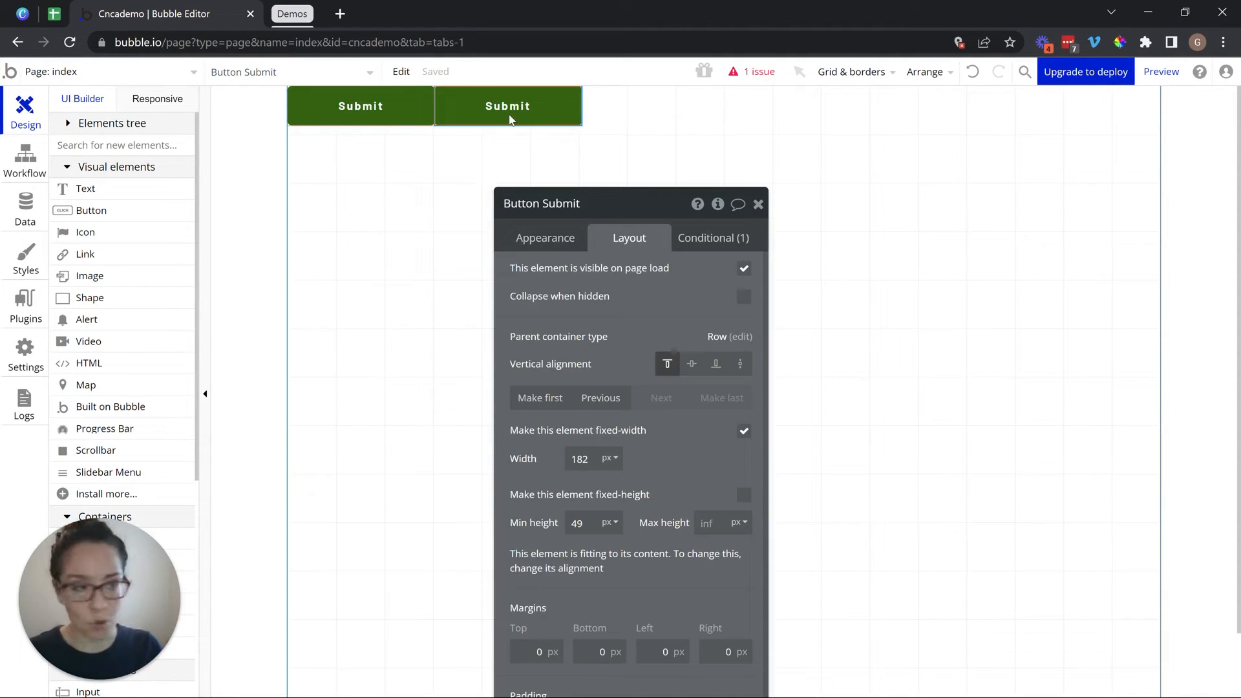
pyautogui.click(502, 168)
pyautogui.hotkey('ctrl', 'v')
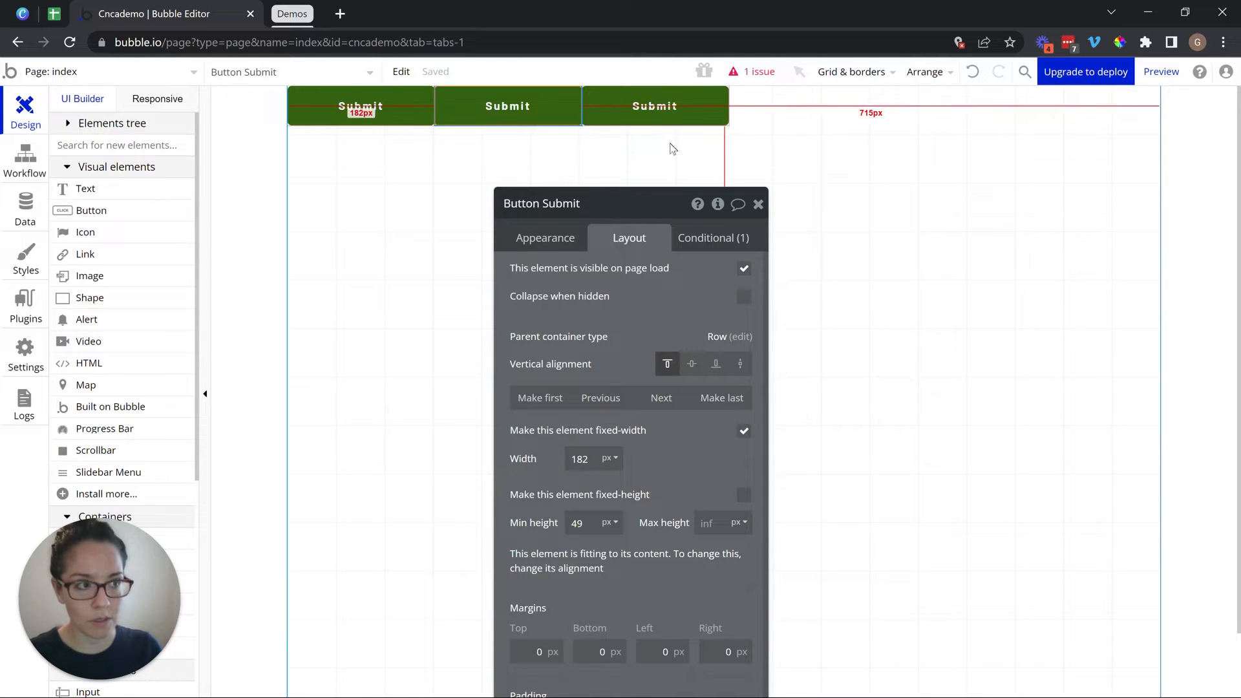
pyautogui.click(660, 144)
pyautogui.hotkey('ctrl', 'v')
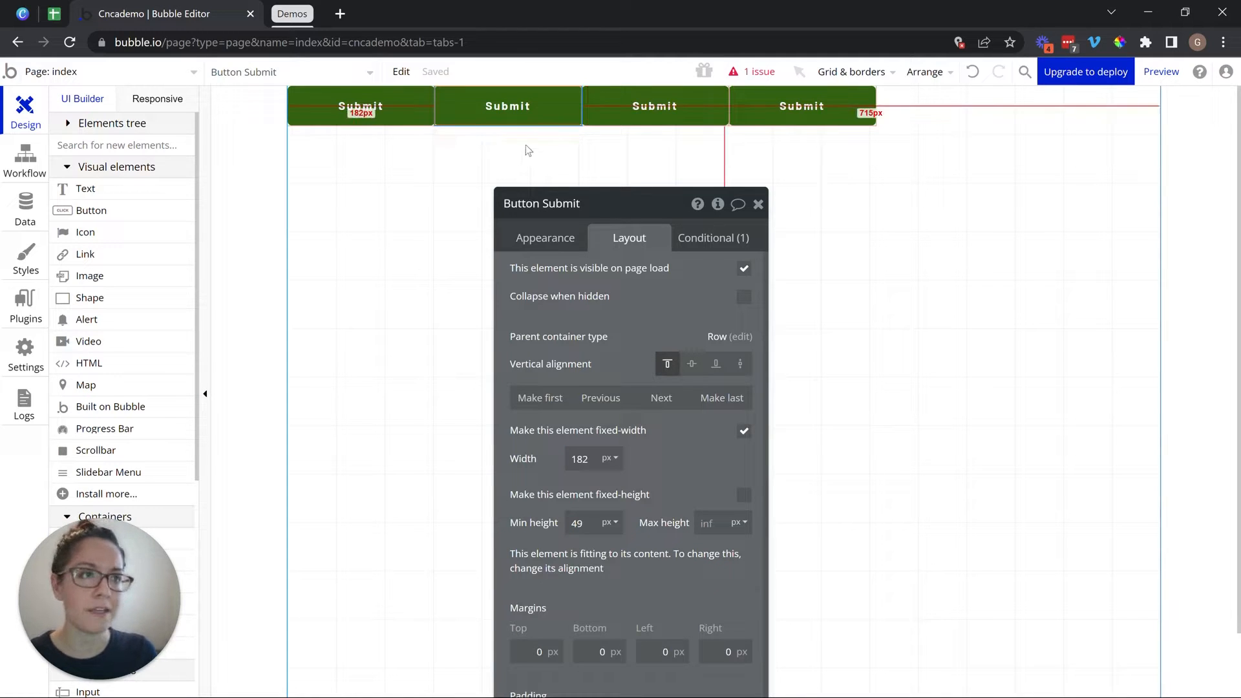
pyautogui.rightClick(387, 194)
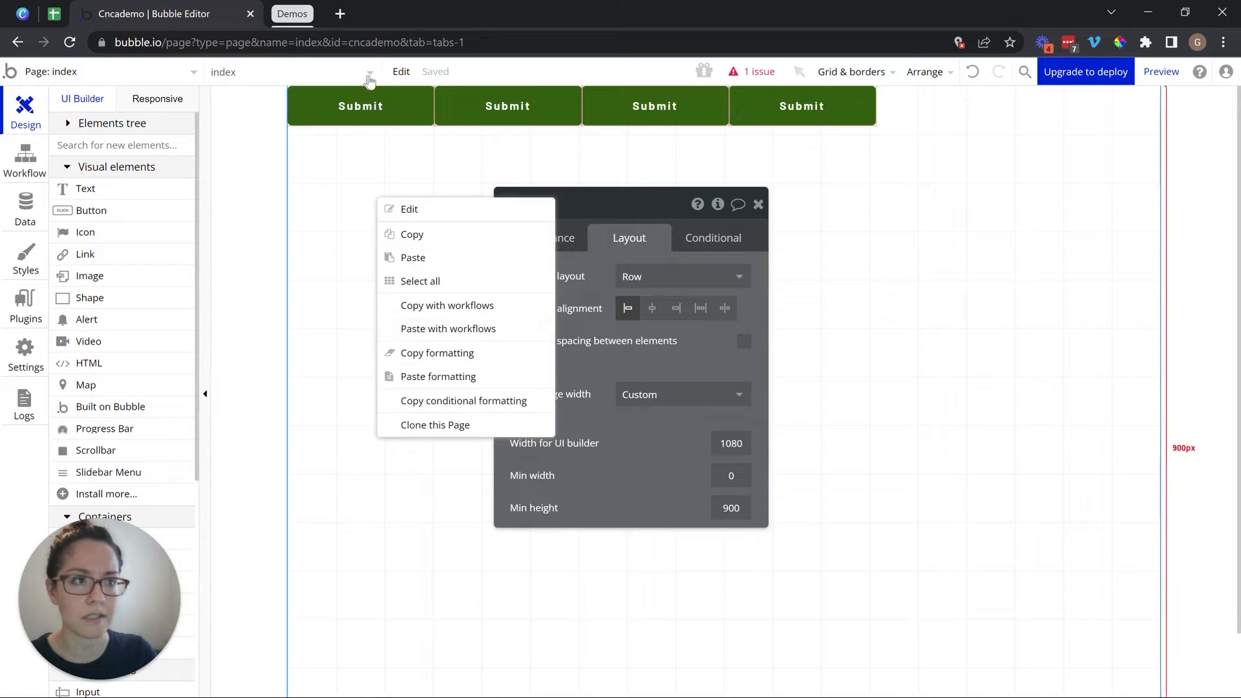
pyautogui.click(402, 72)
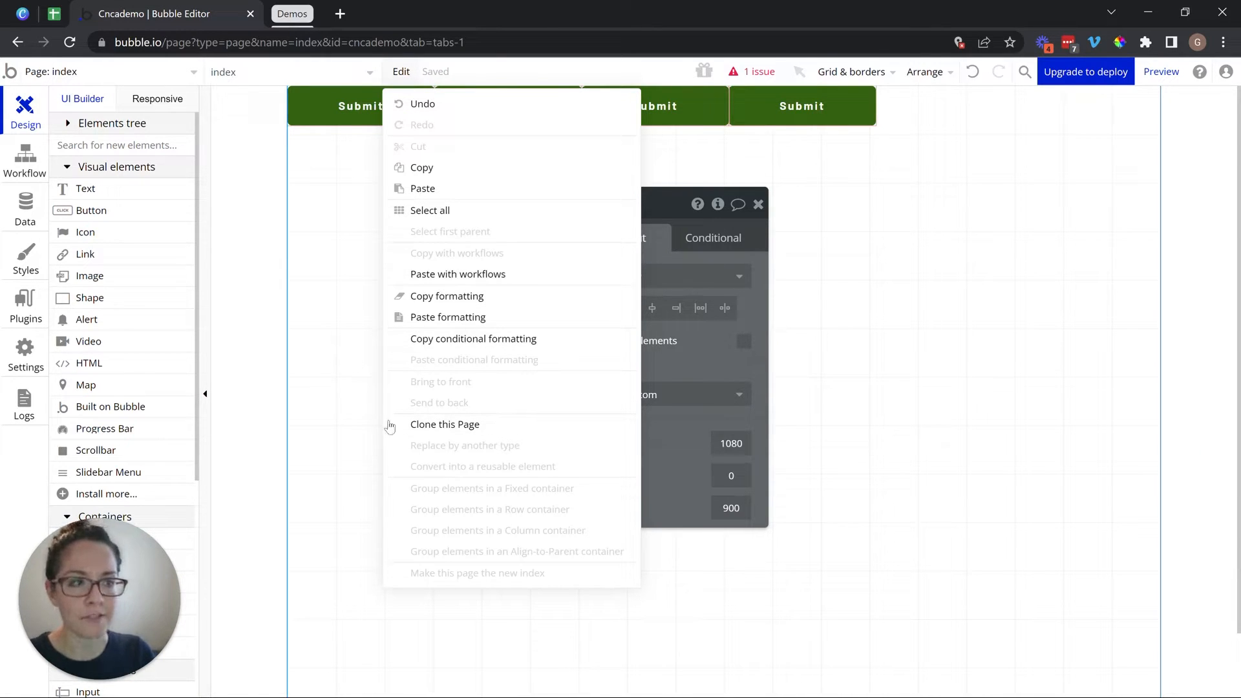
pyautogui.click(385, 306)
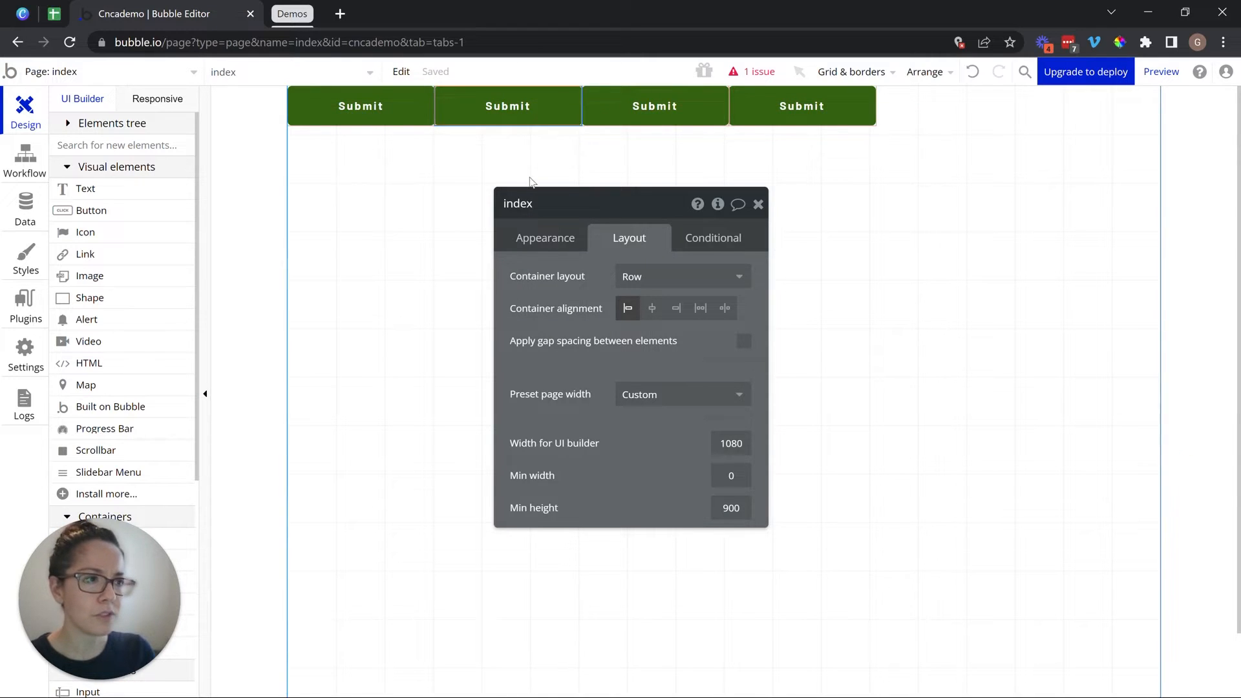
# Apply the Primary Button style to the second Submit button in the row
pyautogui.click(535, 120)
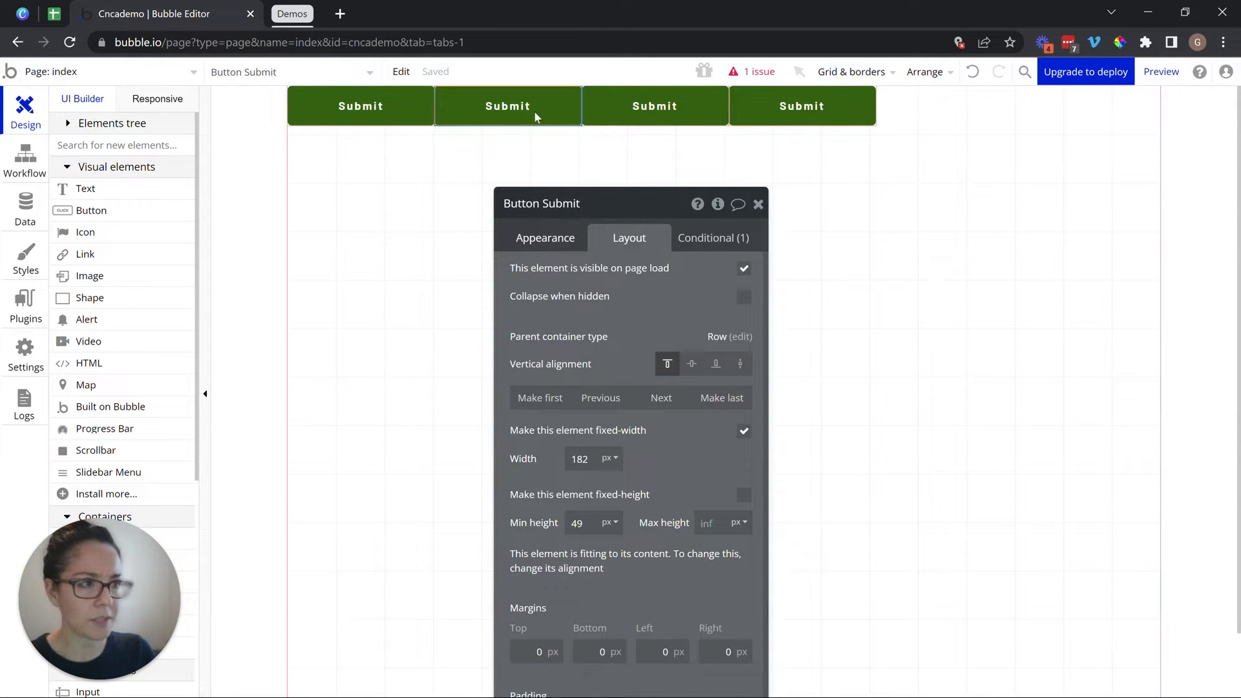
pyautogui.click(545, 238)
pyautogui.moveTo(568, 296); pyautogui.dragTo(671, 211)
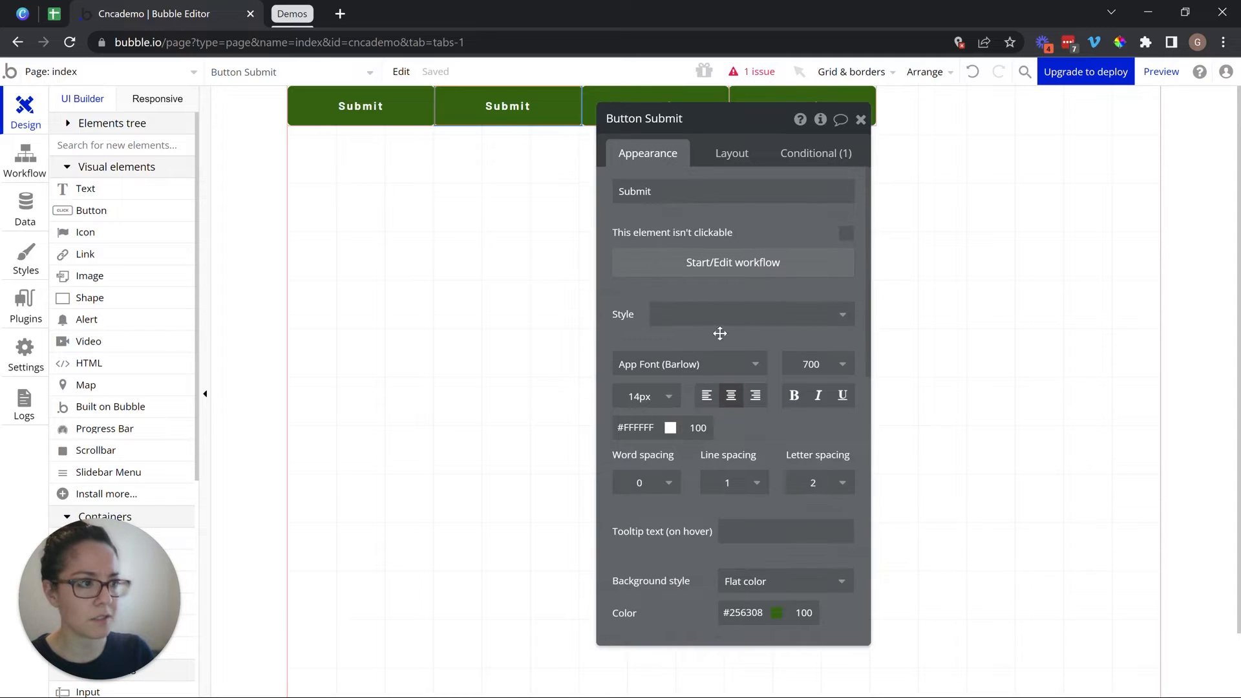
pyautogui.click(722, 331)
pyautogui.click(687, 389)
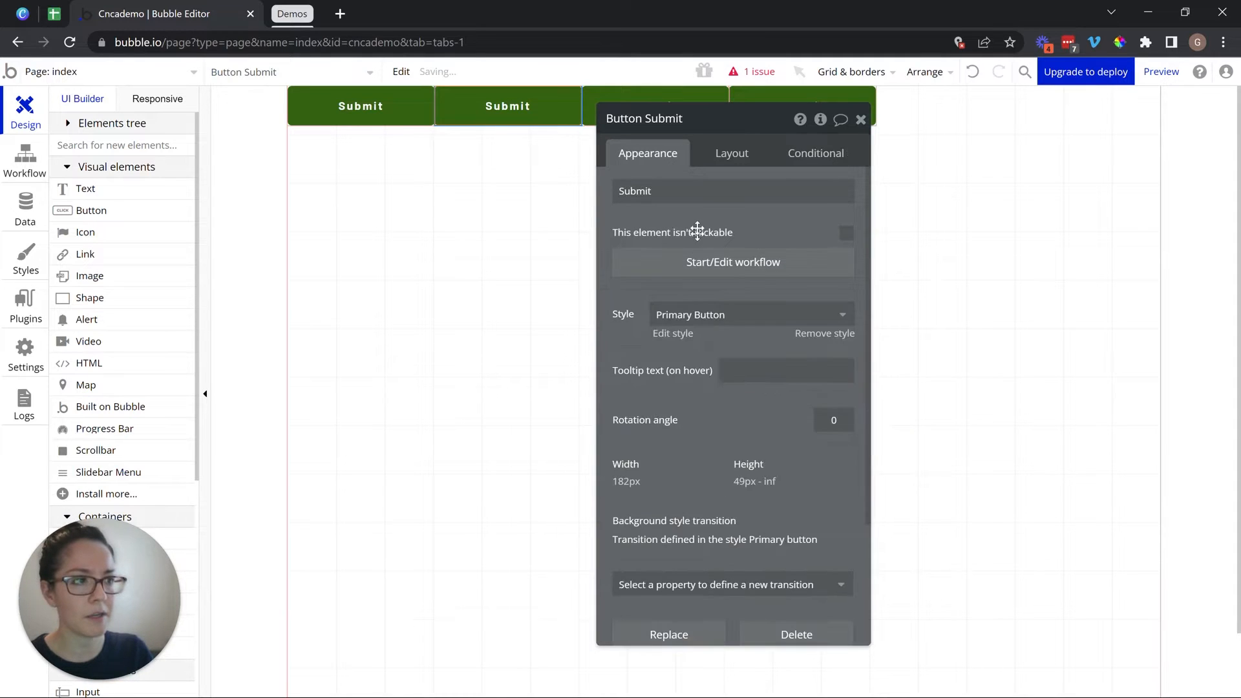
# Set the third Submit button's background color to purple #9B19C2
pyautogui.moveTo(704, 233); pyautogui.dragTo(512, 340)
pyautogui.click(662, 118)
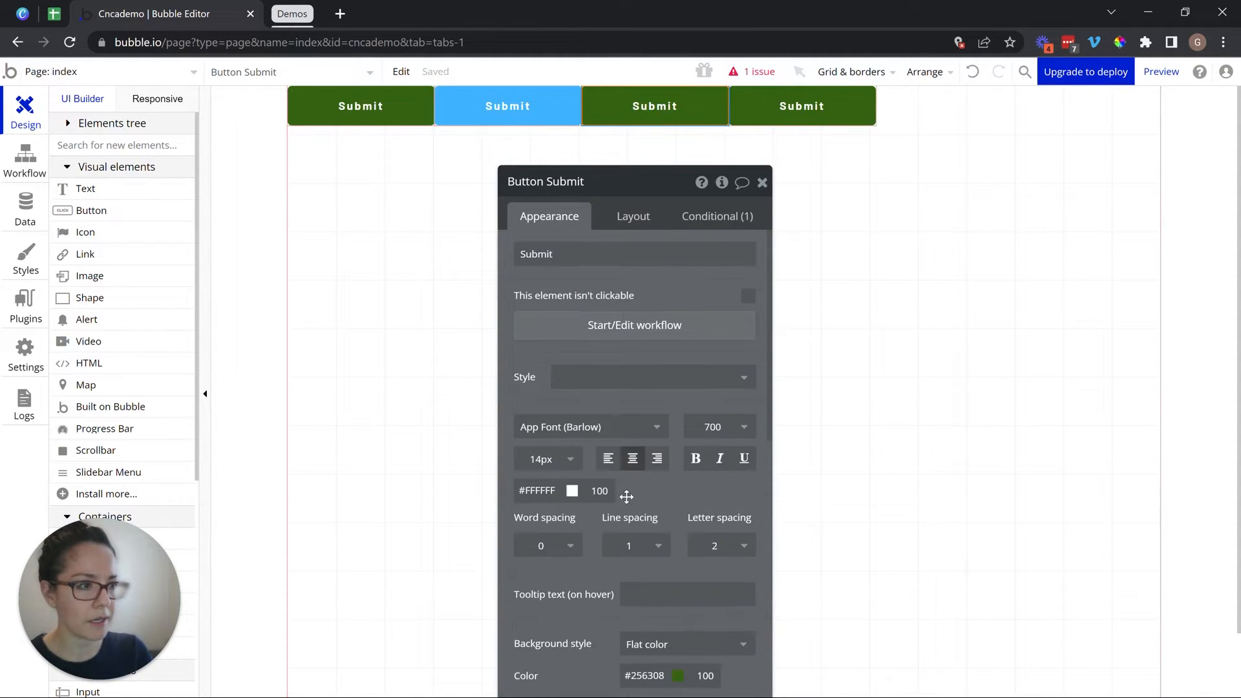
pyautogui.moveTo(642, 490); pyautogui.dragTo(618, 352)
pyautogui.click(610, 537)
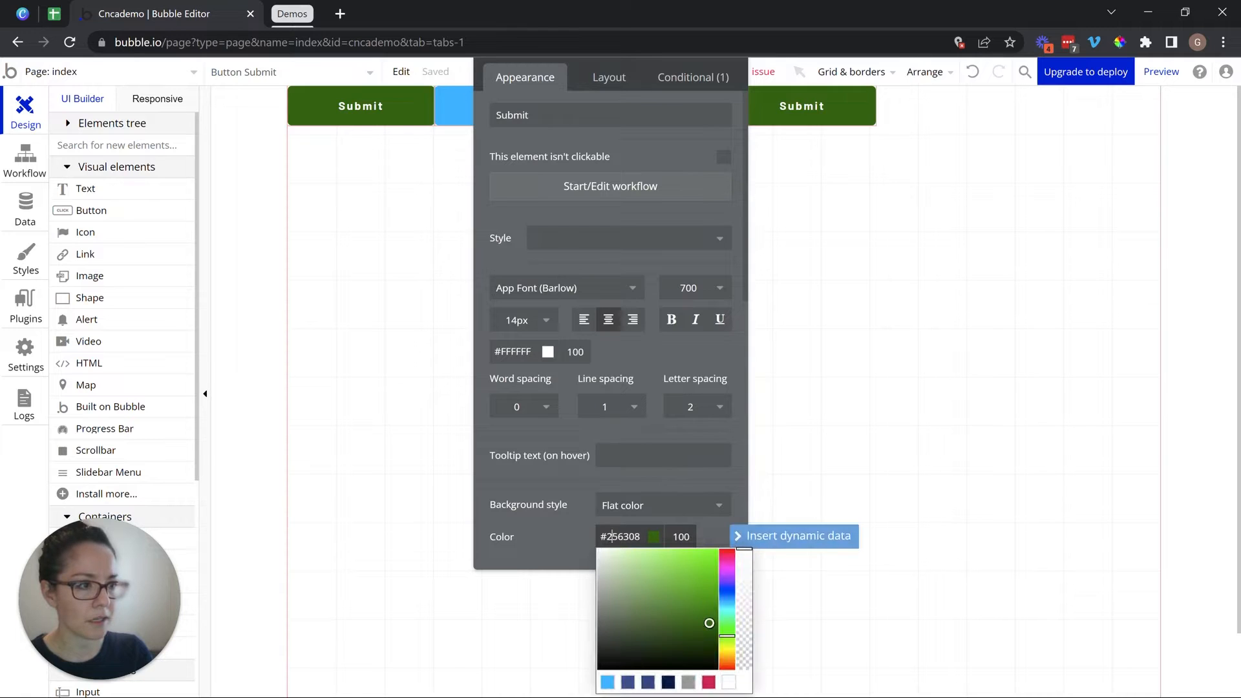
pyautogui.click(728, 574)
pyautogui.click(702, 578)
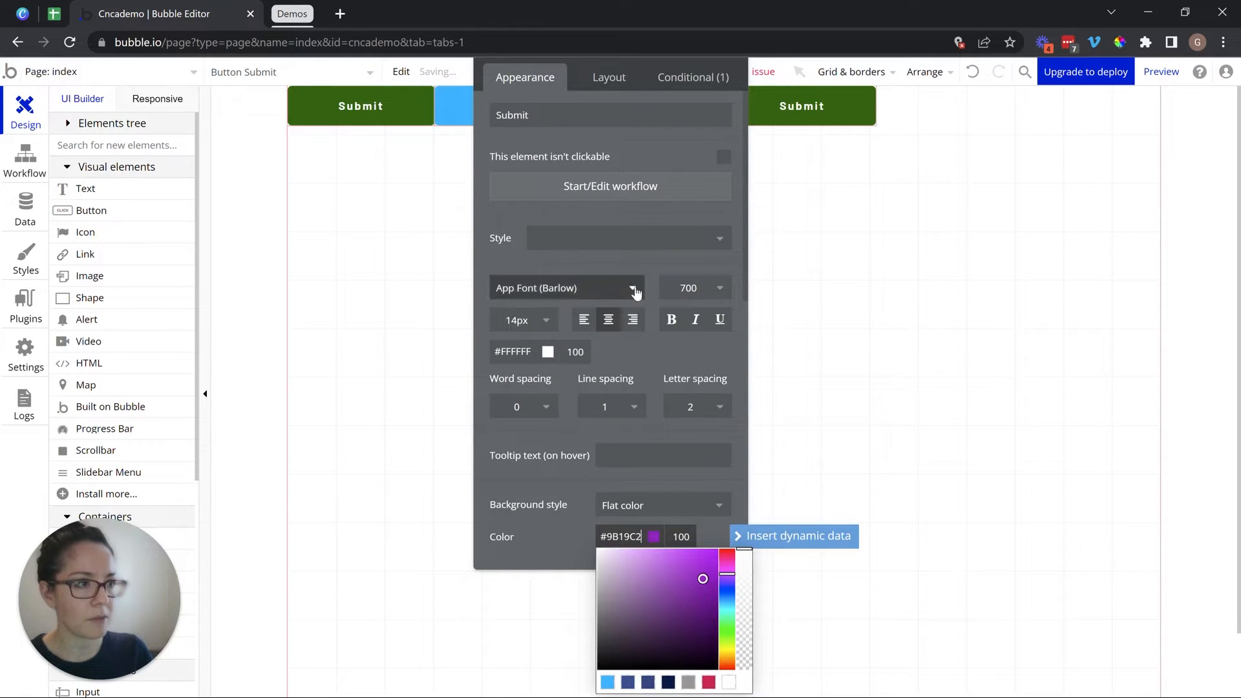
# Change the fourth Submit button's background color from green to a muted yellow and close its properties
pyautogui.moveTo(631, 262); pyautogui.dragTo(458, 375)
pyautogui.click(848, 115)
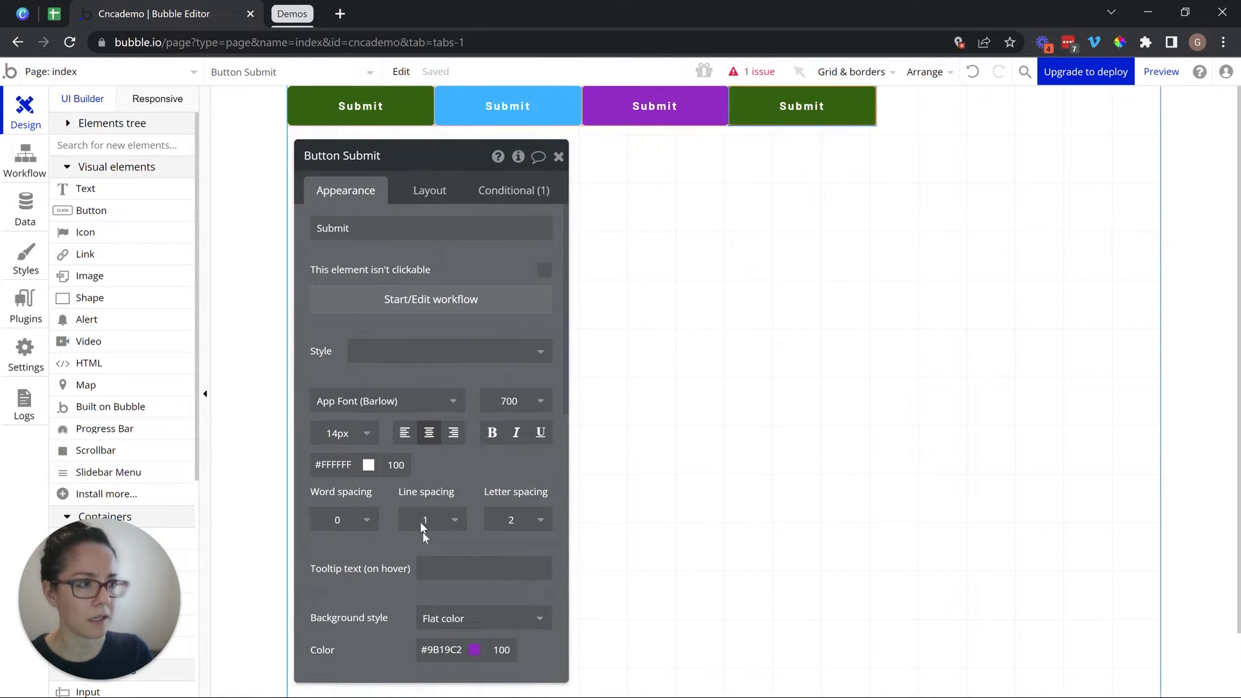
pyautogui.click(442, 650)
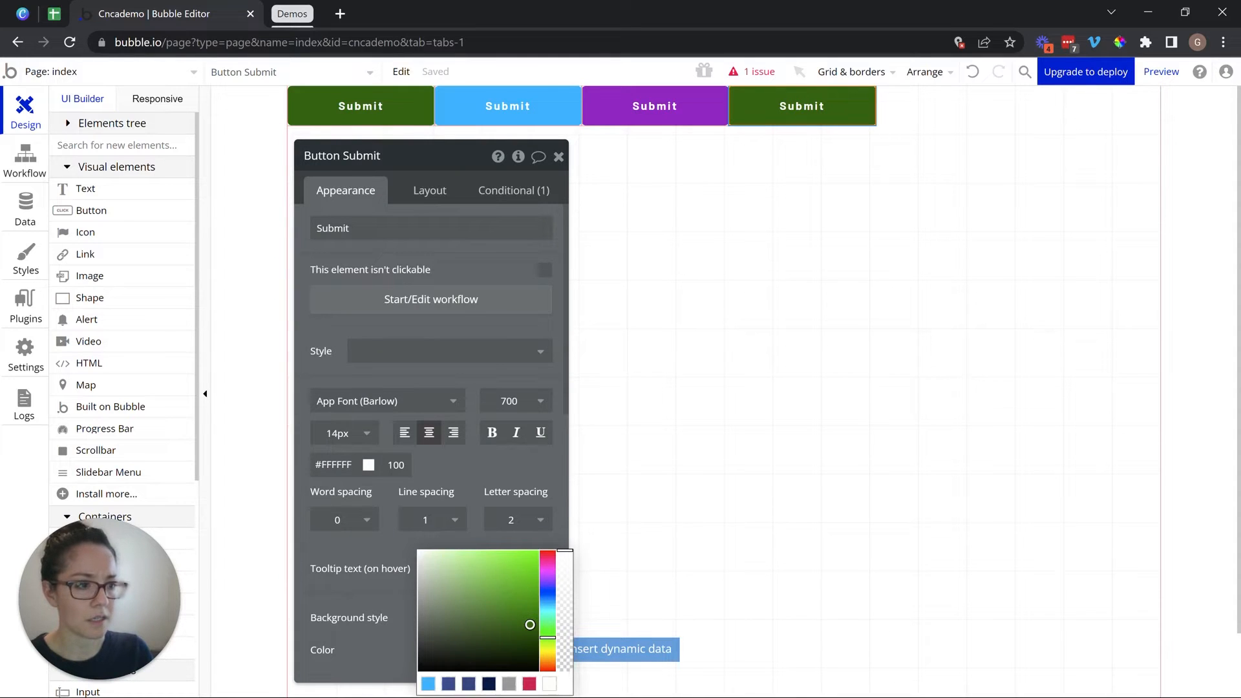
pyautogui.moveTo(547, 638); pyautogui.dragTo(501, 568)
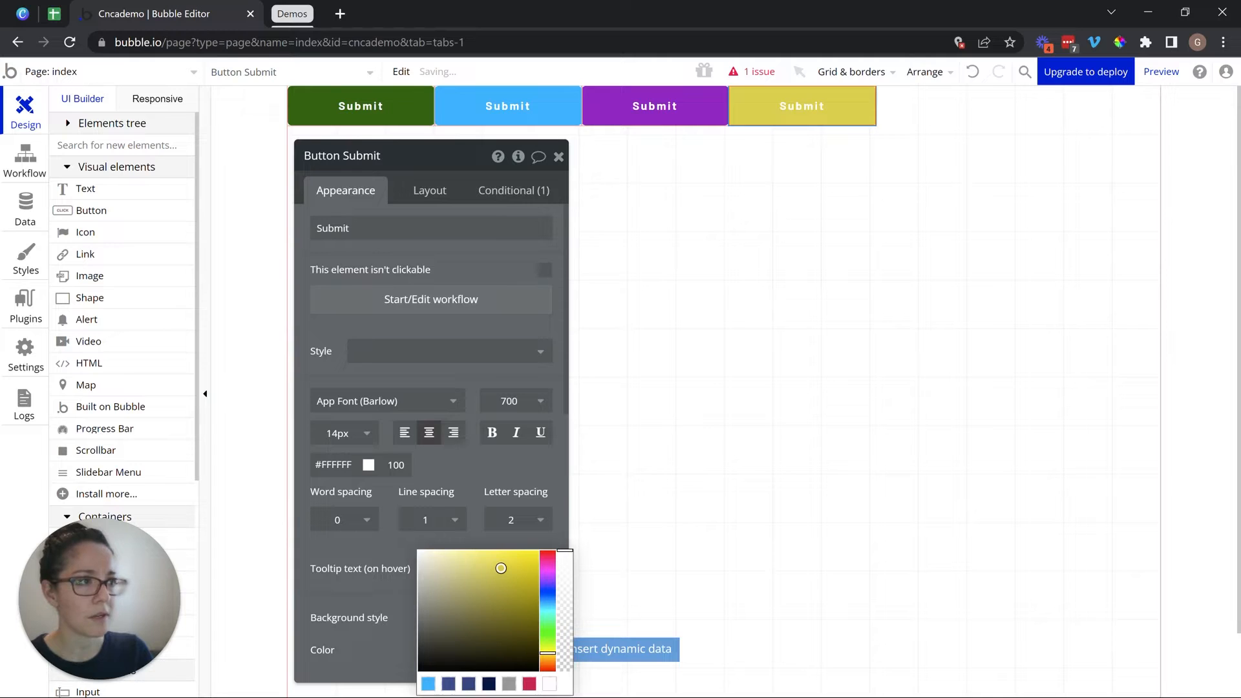
pyautogui.click(559, 157)
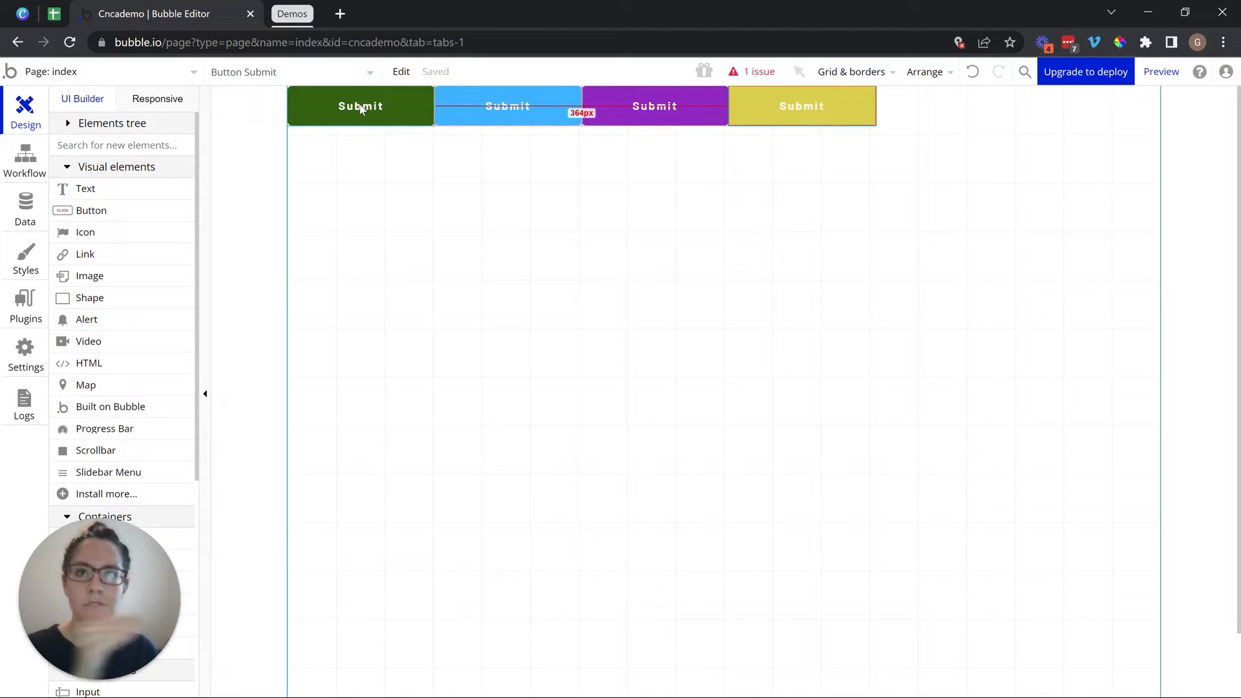
# Try the page's Row container alignments in turn: right-aligned, centered, space between and space around, ending on centered
pyautogui.doubleClick(418, 183)
pyautogui.moveTo(396, 226)
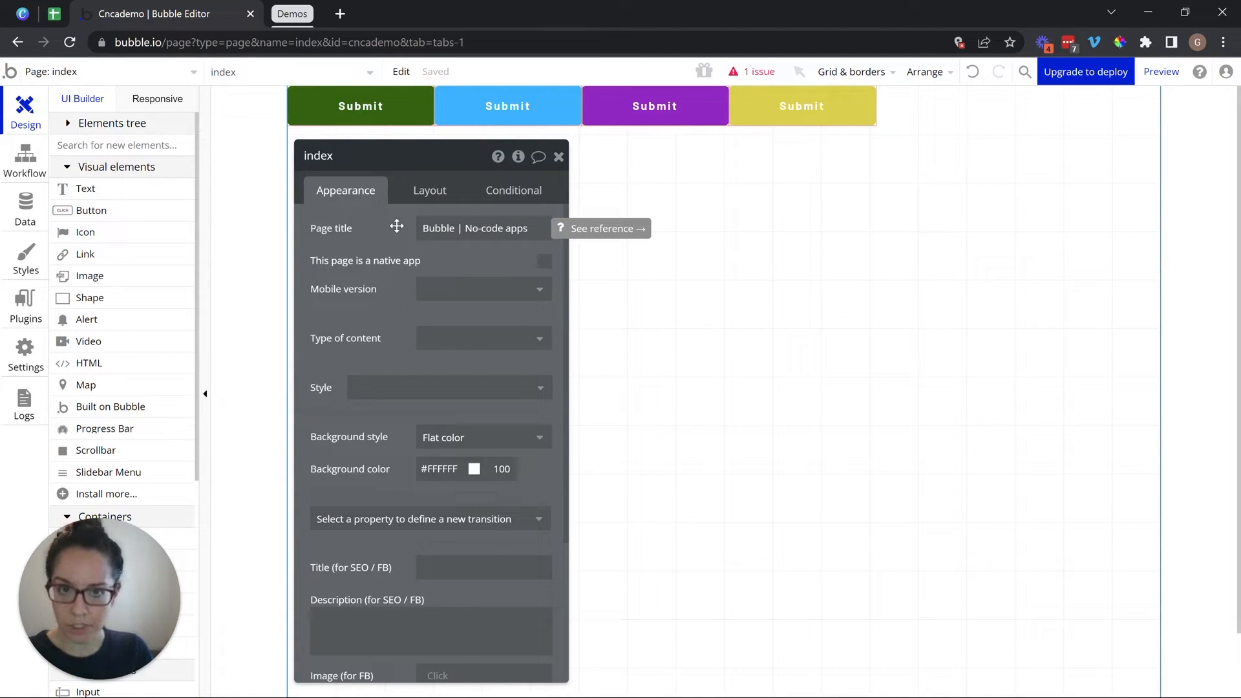
pyautogui.click(430, 189)
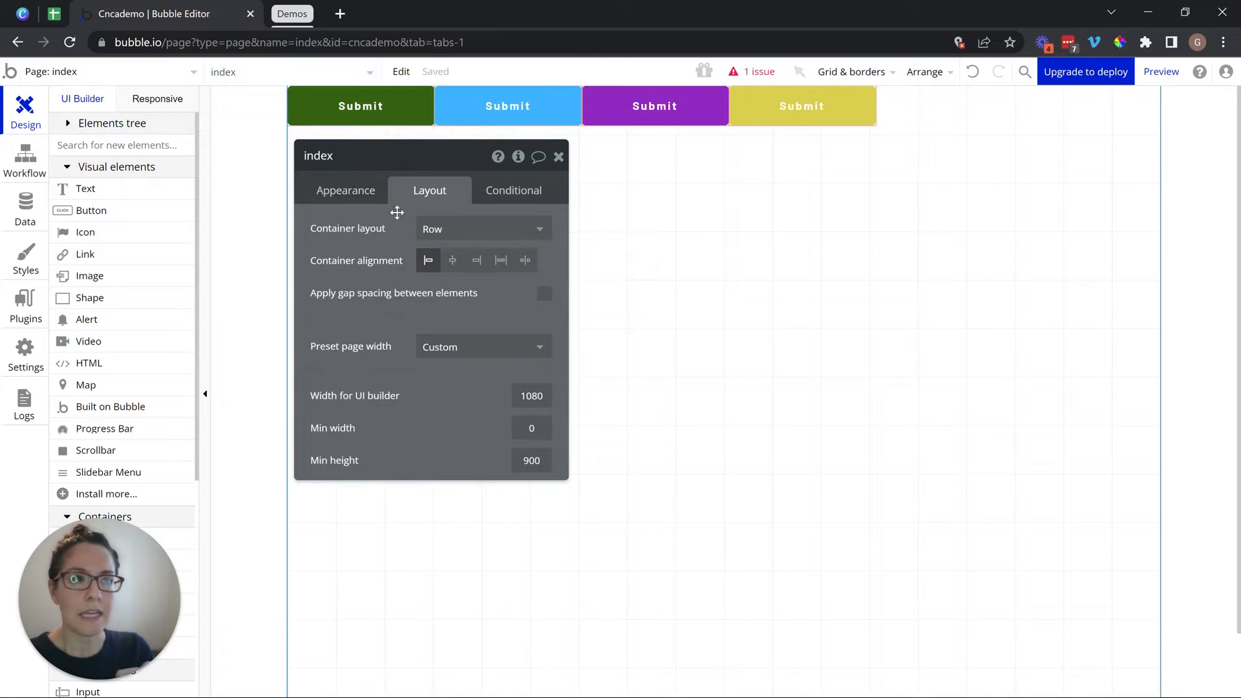
pyautogui.moveTo(449, 243)
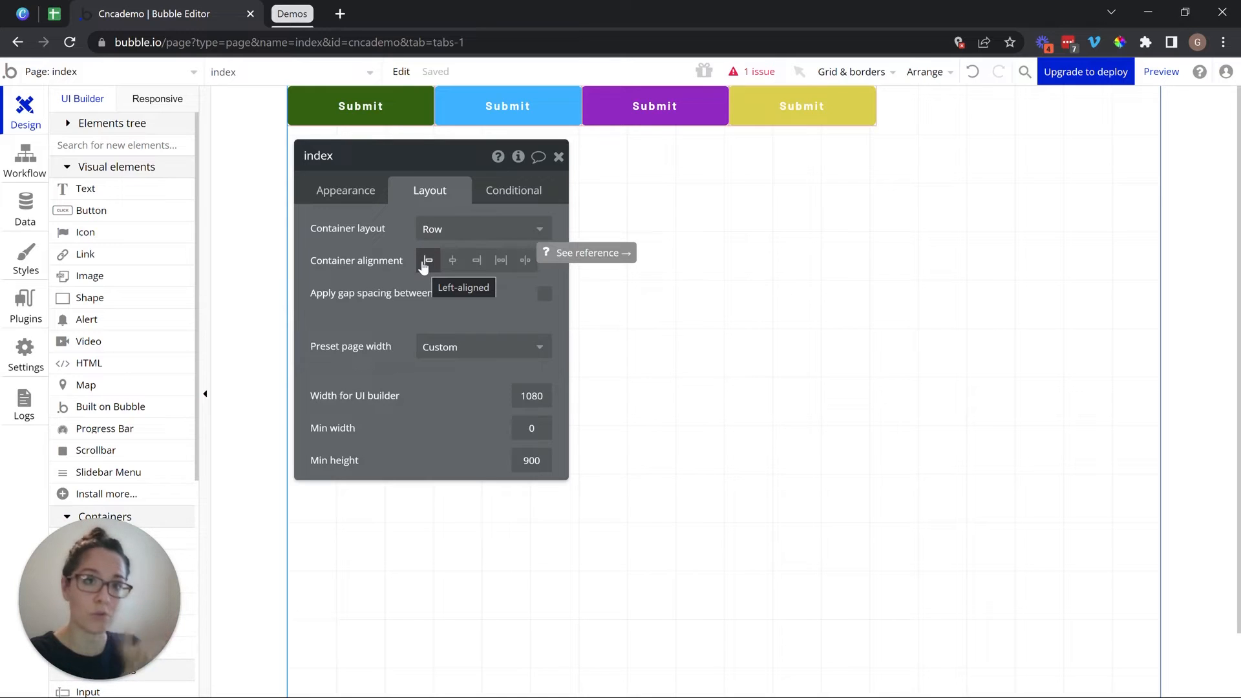
pyautogui.click(477, 274)
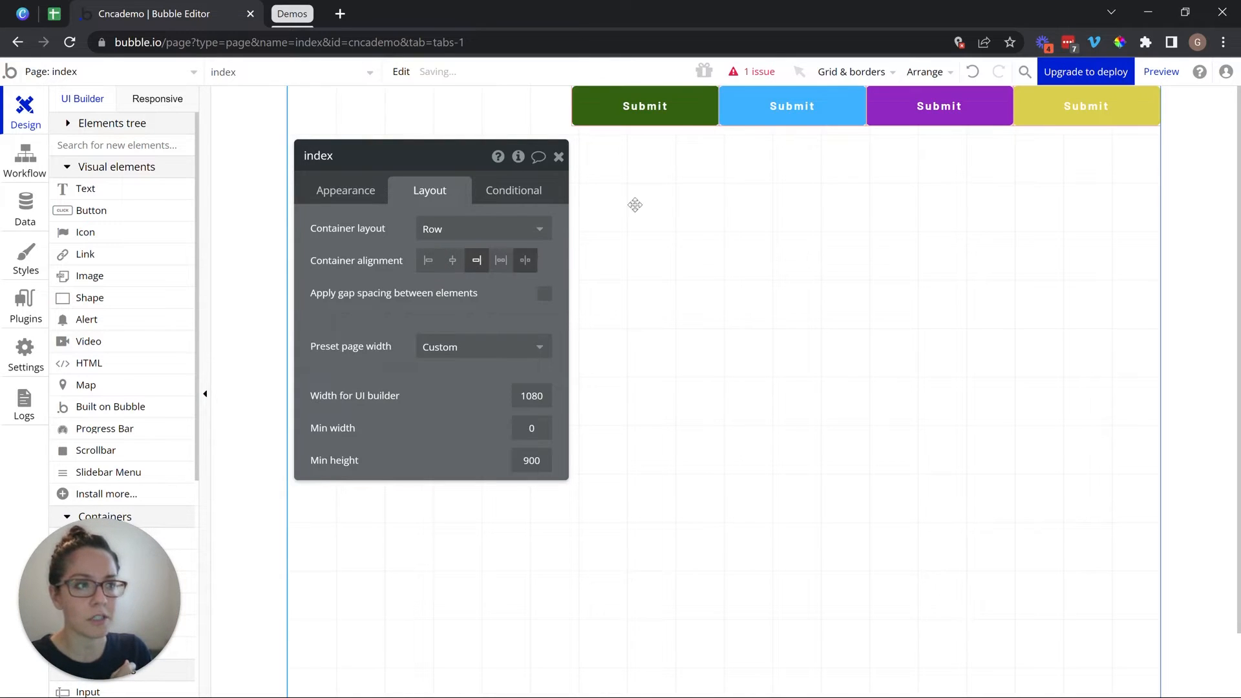
pyautogui.click(457, 273)
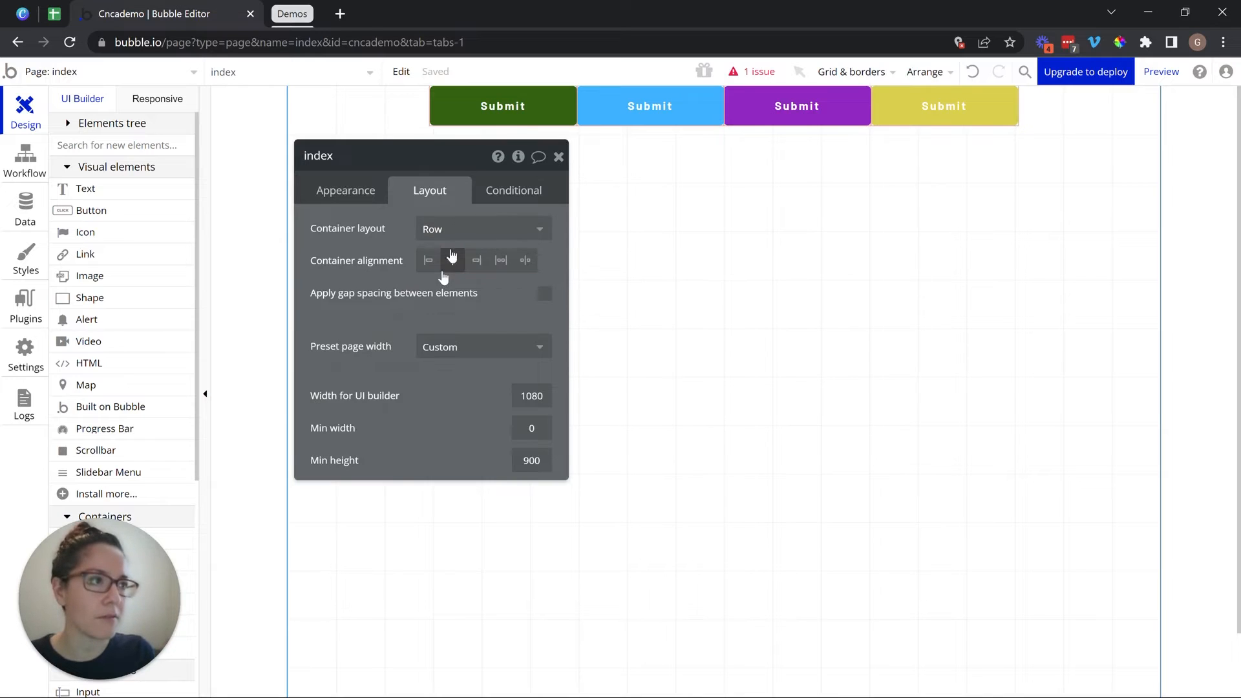
pyautogui.click(525, 265)
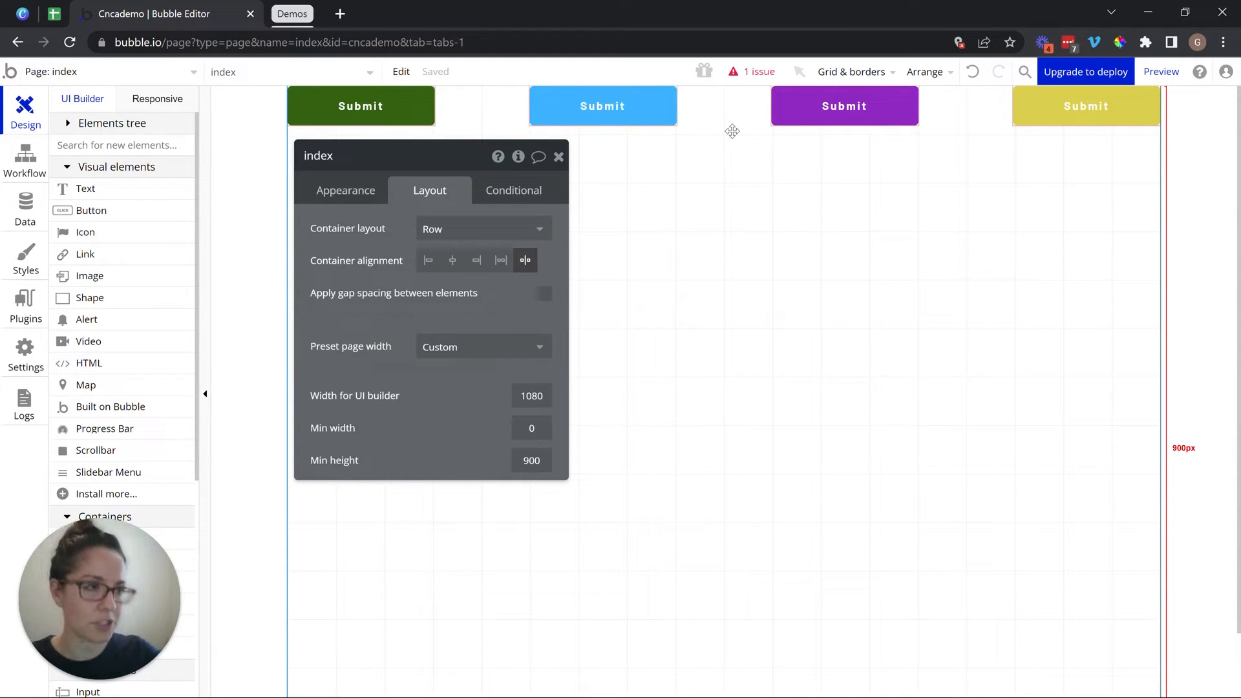
pyautogui.click(506, 270)
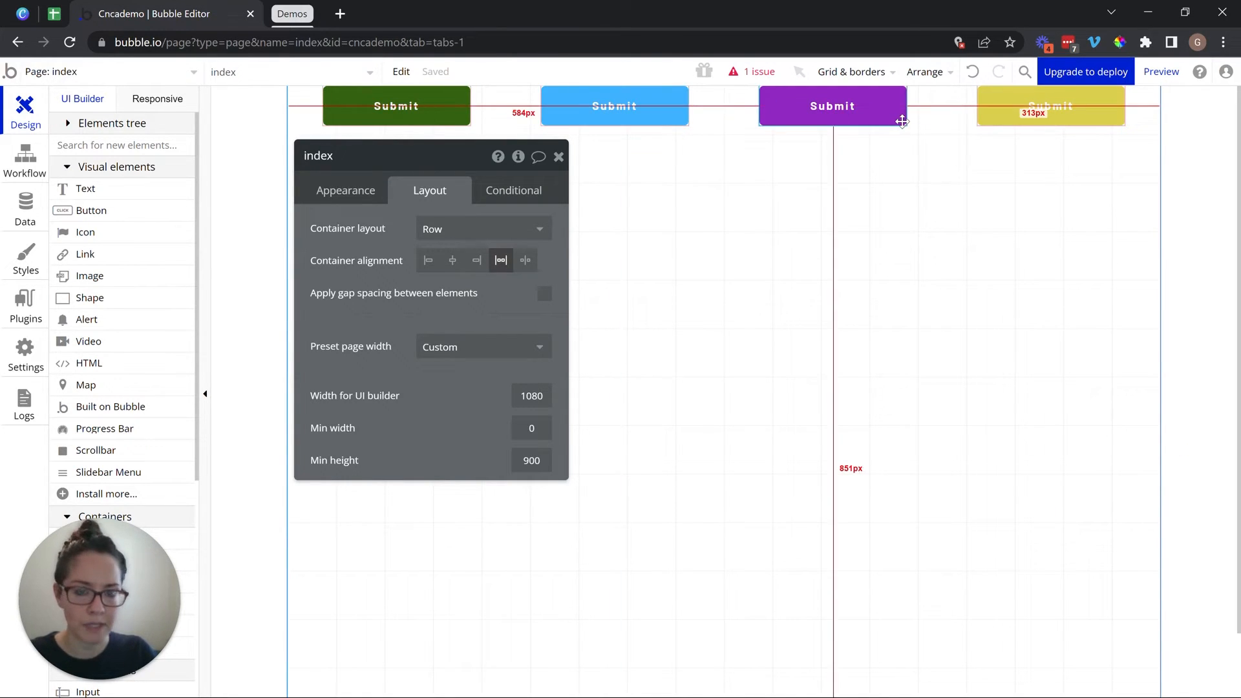
pyautogui.click(453, 270)
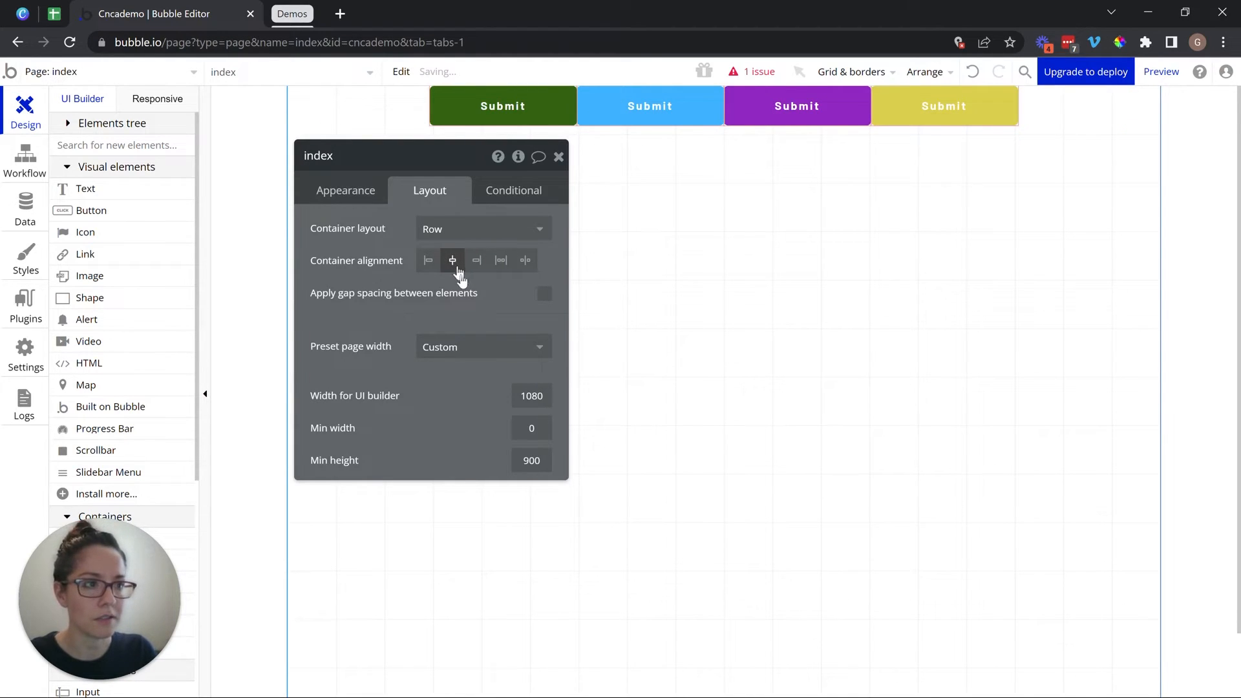
pyautogui.moveTo(467, 292); pyautogui.dragTo(474, 319)
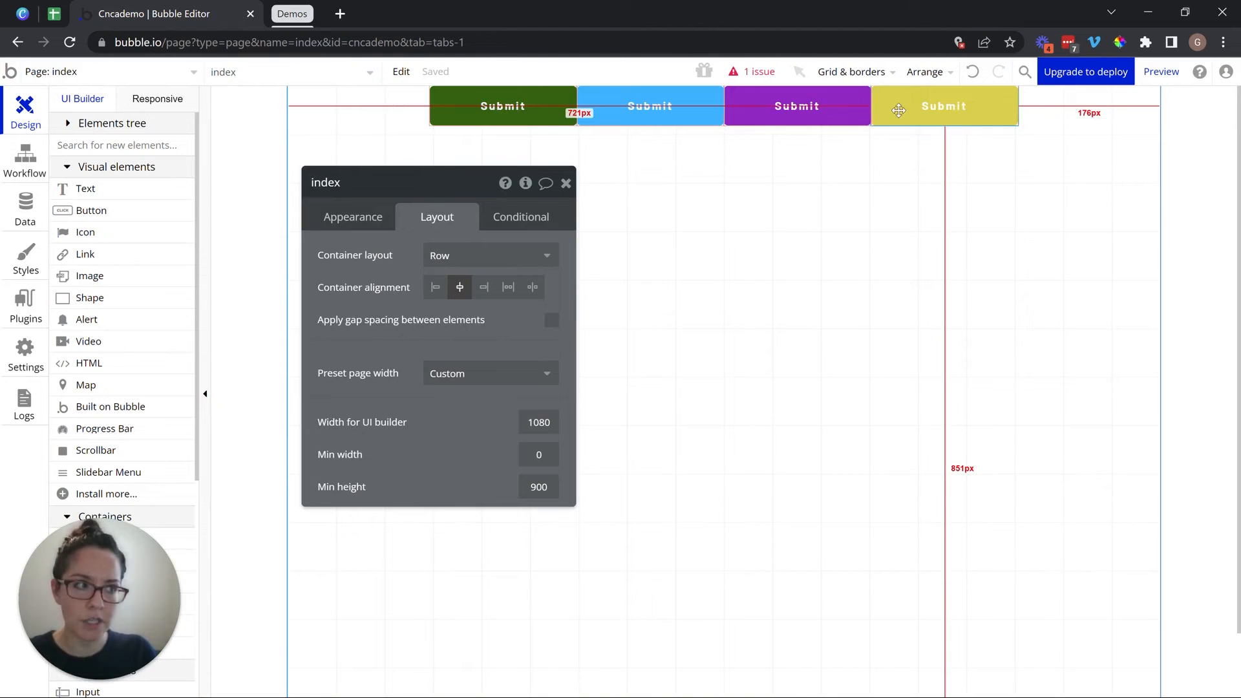
# Enable gap spacing between the page's elements and try column gaps of 10 px and 20 px
pyautogui.click(552, 321)
pyautogui.click(546, 378)
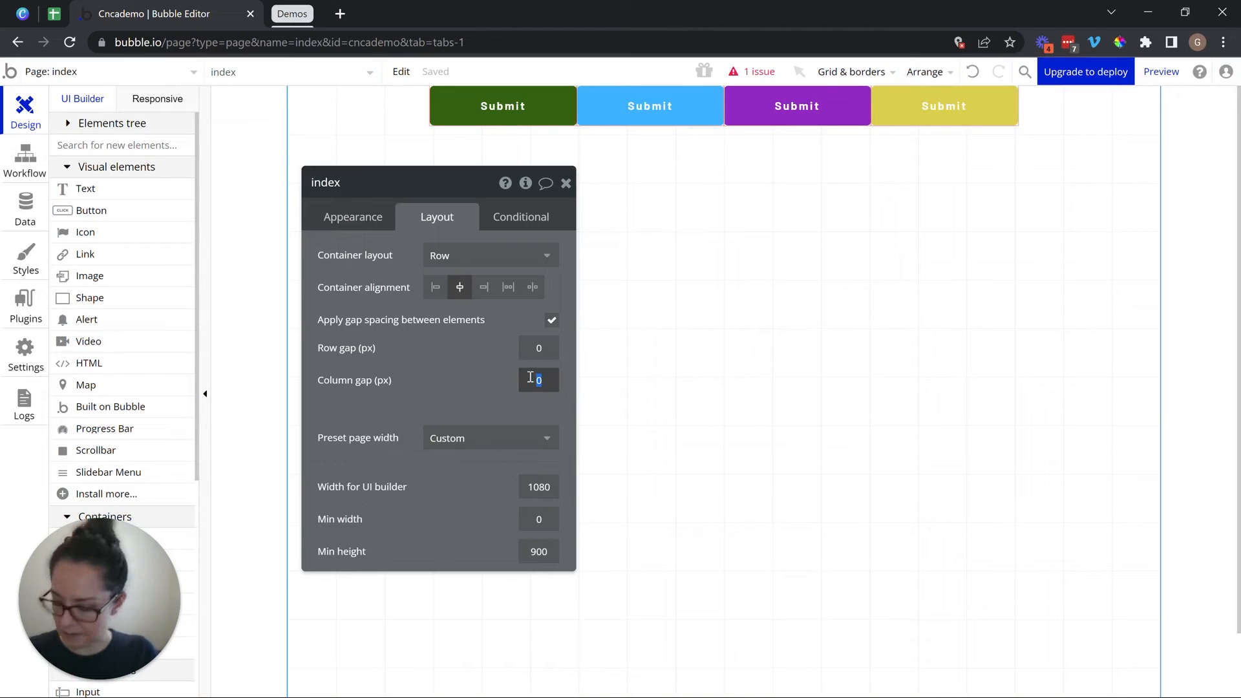
pyautogui.write('10')
pyautogui.click(489, 379)
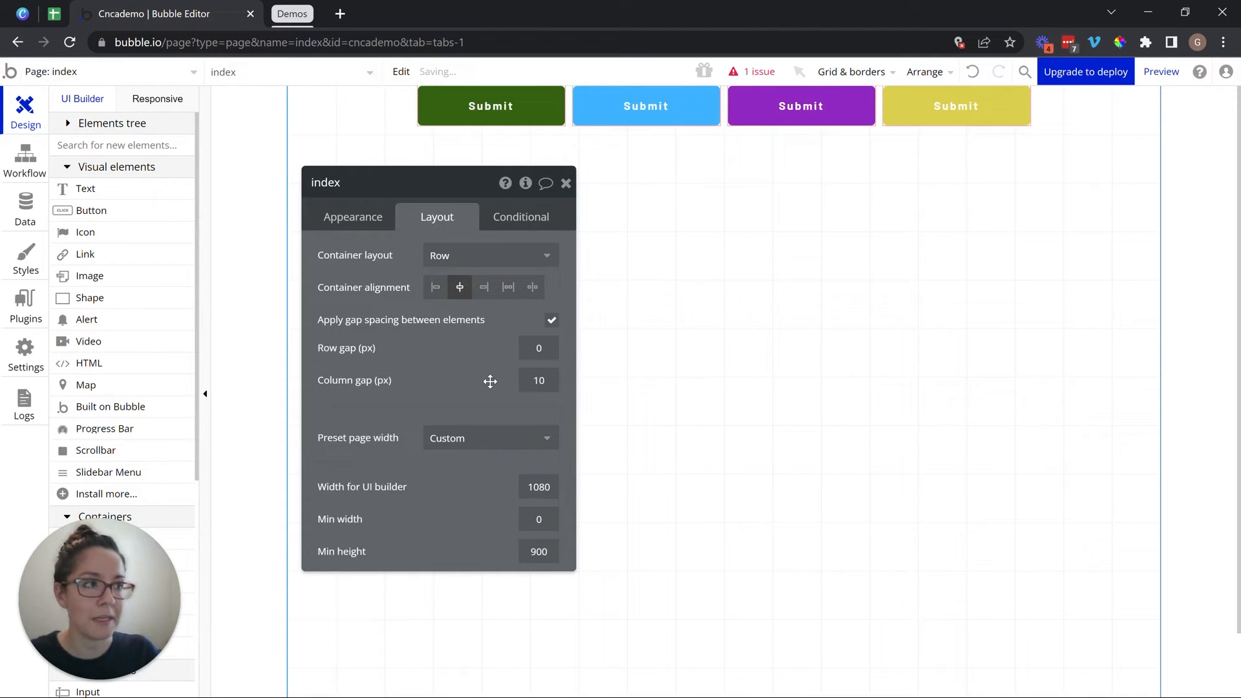
pyautogui.click(542, 381)
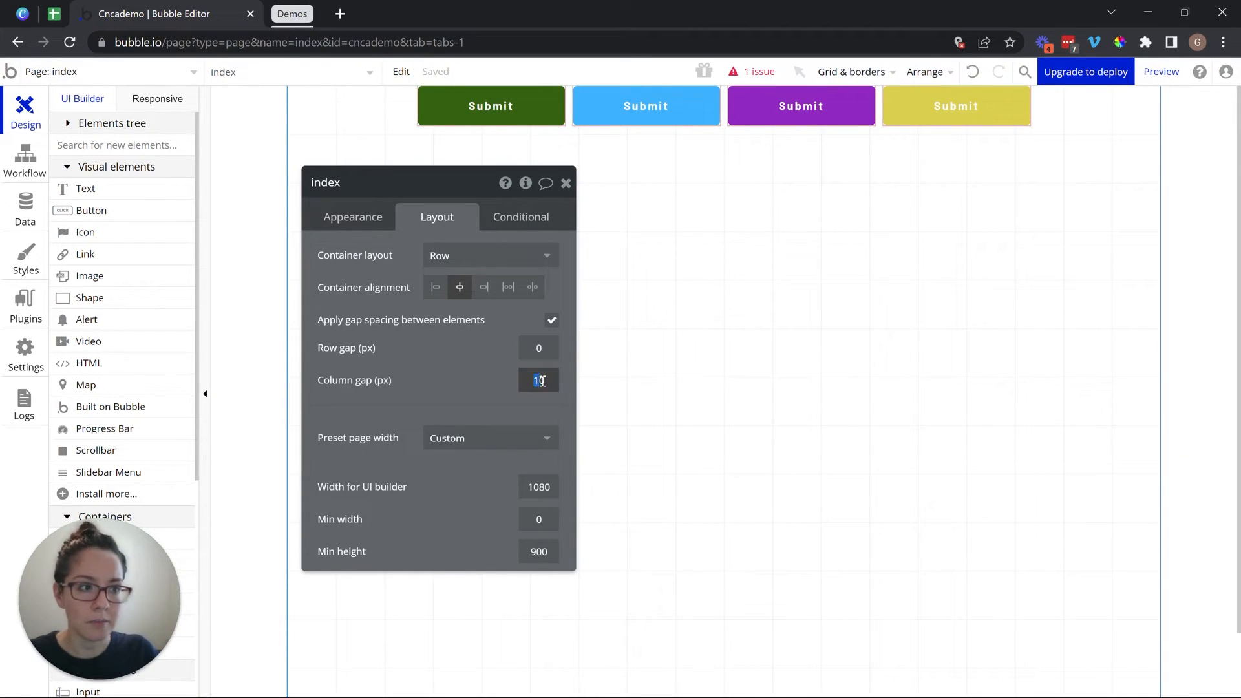
pyautogui.write('20')
pyautogui.click(499, 385)
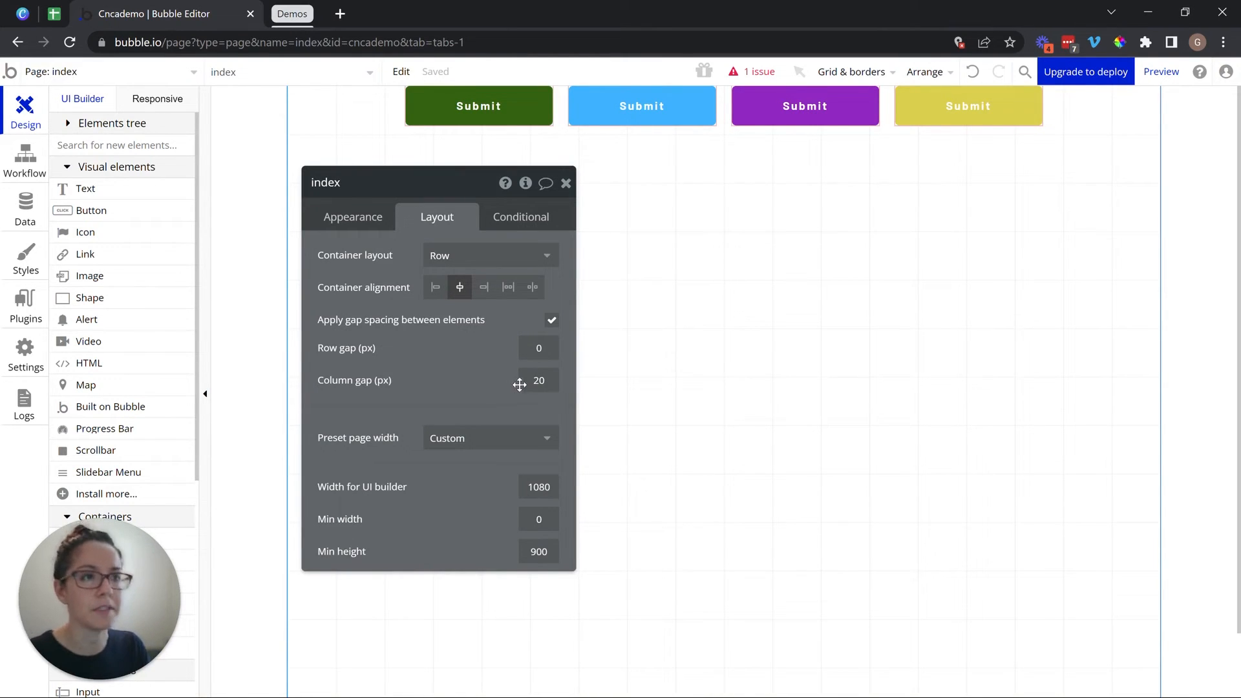
# Reset the page's column gap to 0 px and turn off gap spacing between elements
pyautogui.moveTo(515, 385); pyautogui.dragTo(583, 375)
pyautogui.press('BackSpace')
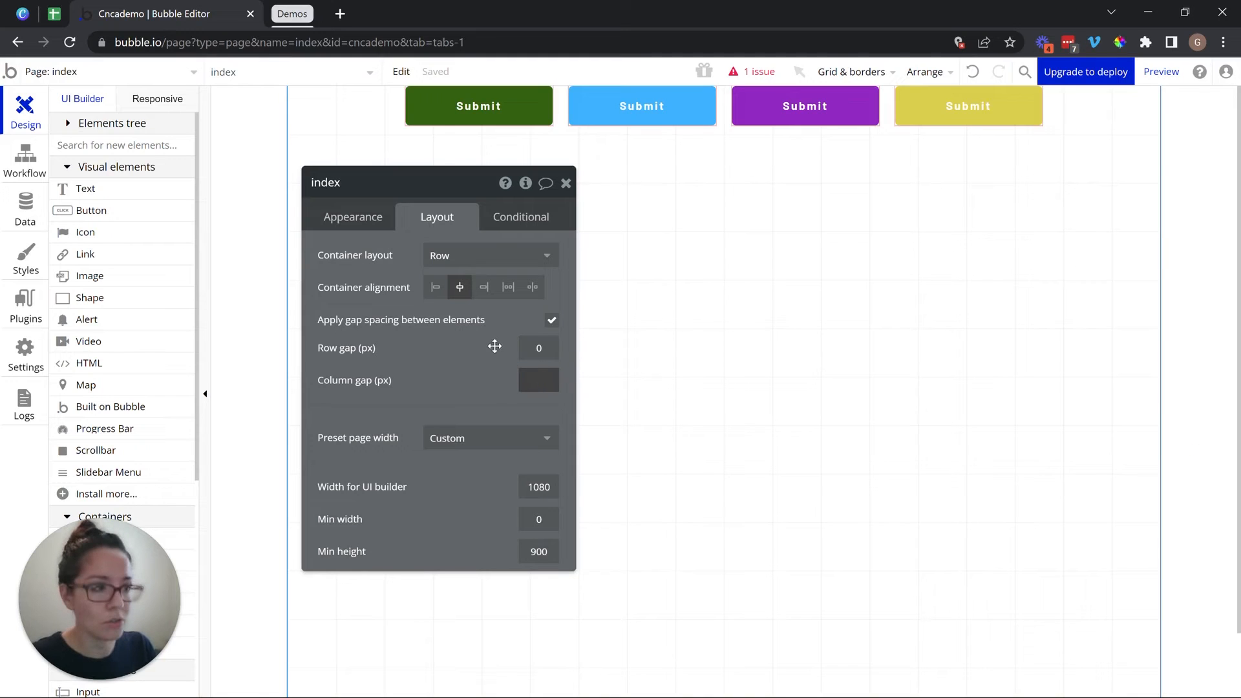
pyautogui.write('0')
pyautogui.click(551, 320)
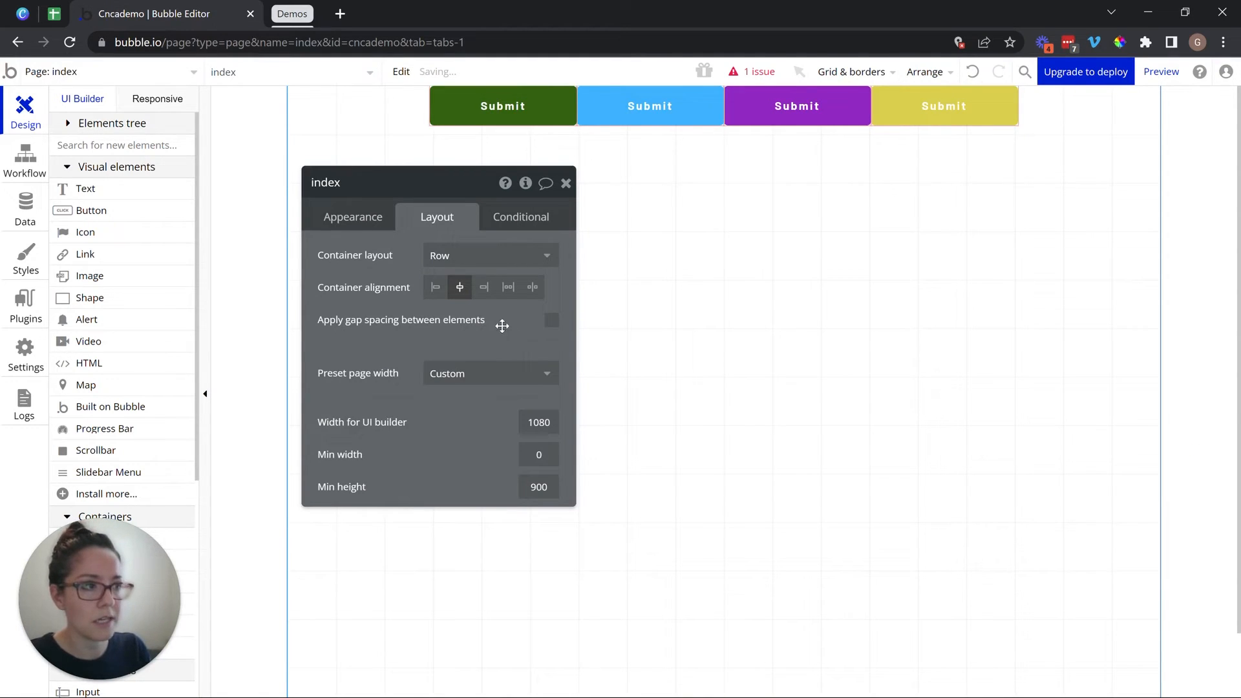
# Switch the page's container layout to Column and center the stacked buttons vertically
pyautogui.click(477, 261)
pyautogui.click(461, 353)
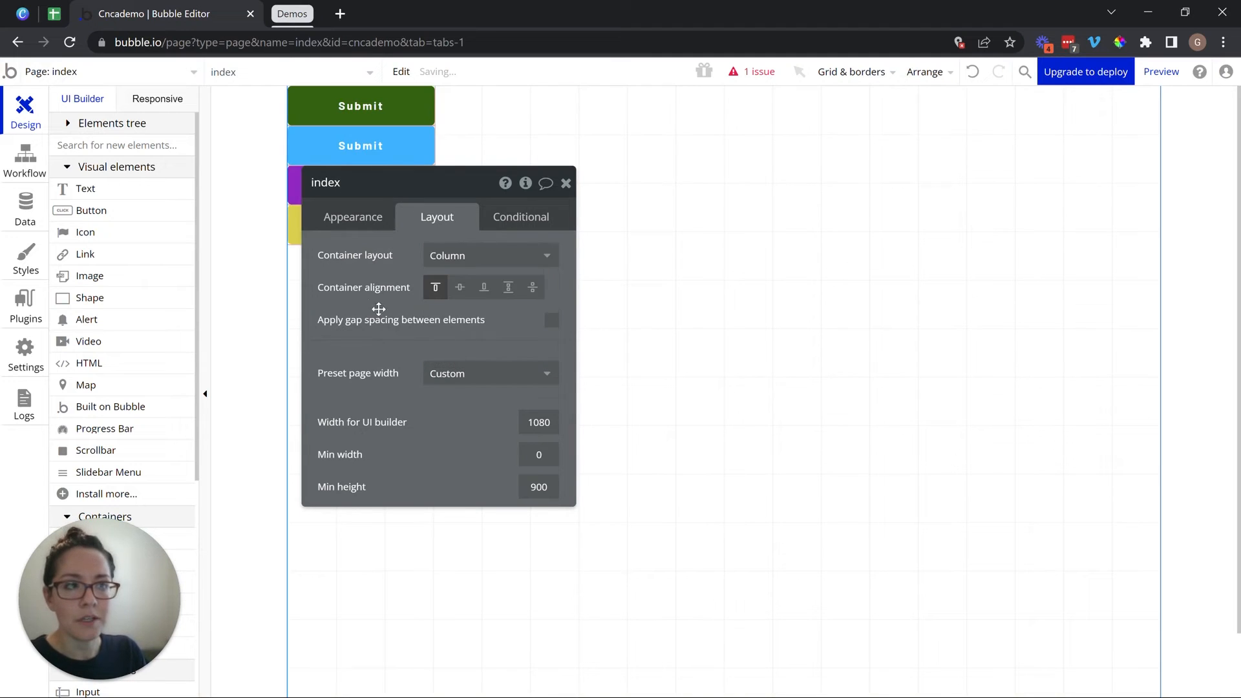
pyautogui.moveTo(405, 303); pyautogui.dragTo(639, 312)
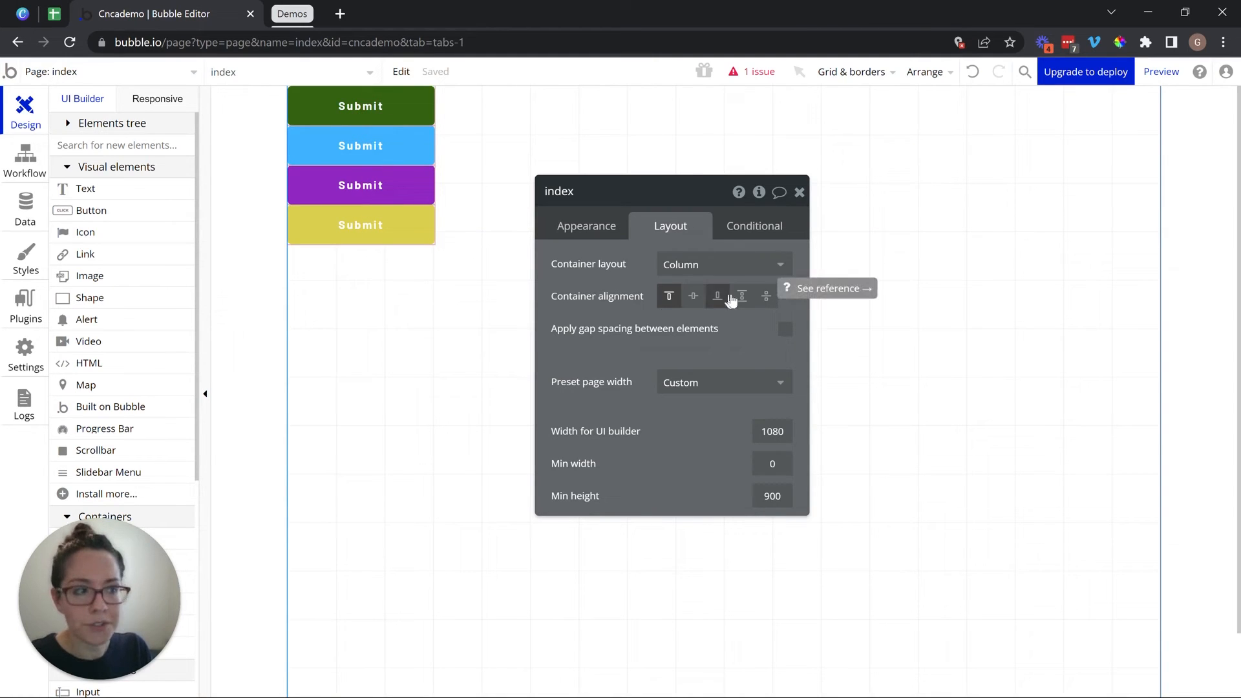
pyautogui.click(693, 299)
# Set the page's minimum height to 600
pyautogui.scroll(-2, 461, 403)
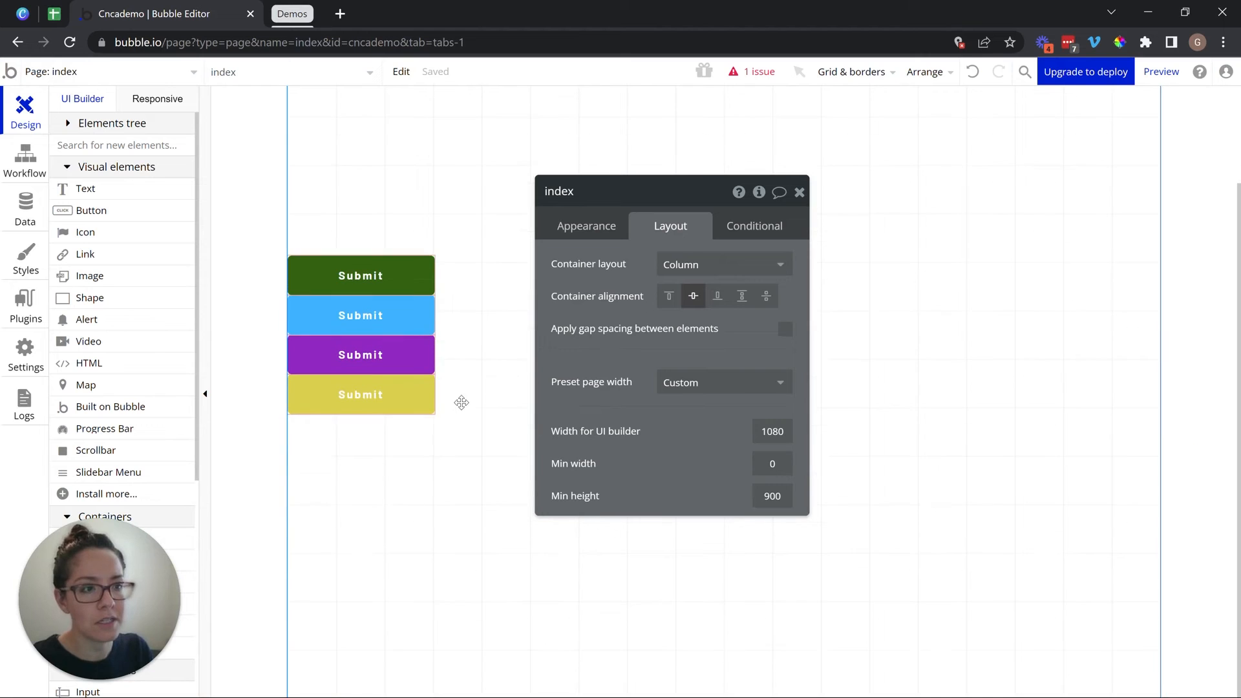
pyautogui.scroll(2, 461, 405)
pyautogui.scroll(-2, 471, 396)
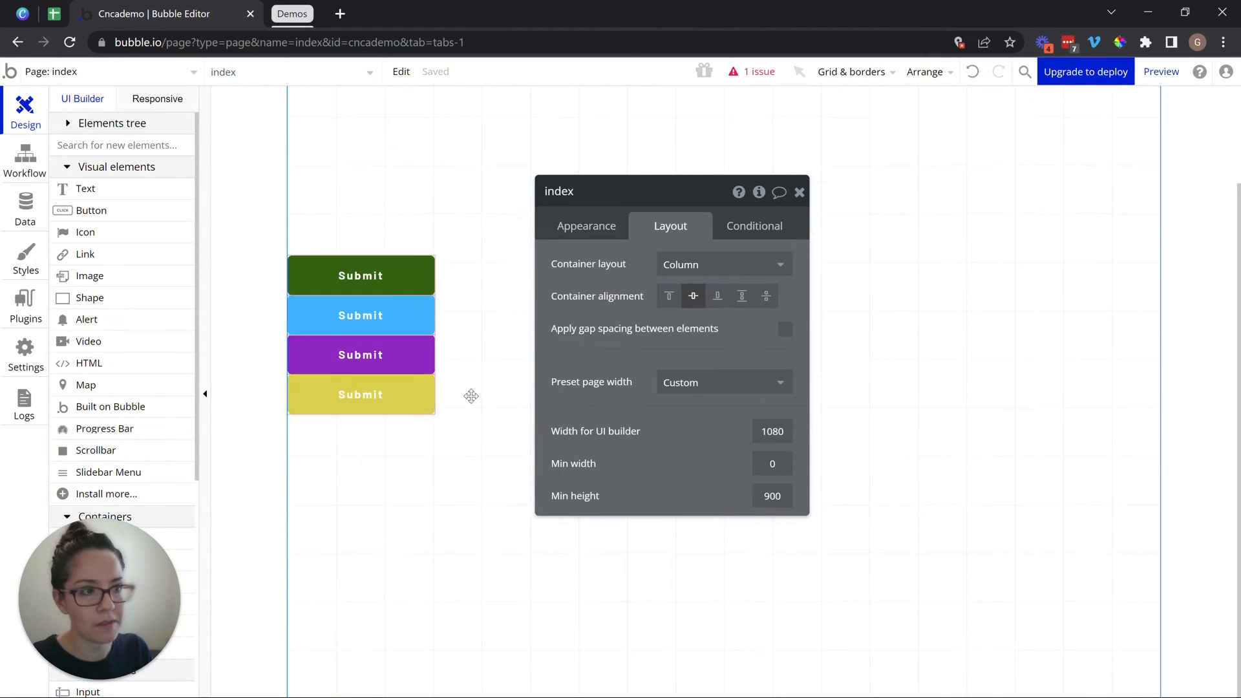
pyautogui.scroll(2, 471, 396)
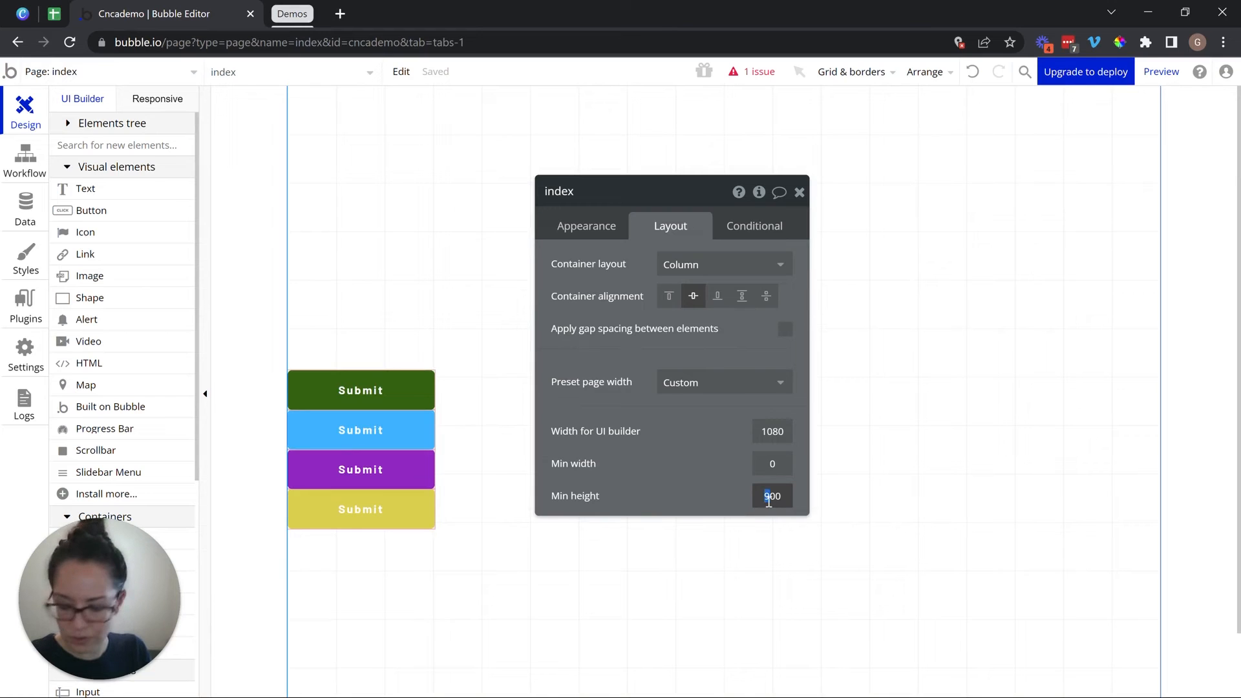
pyautogui.write('6')
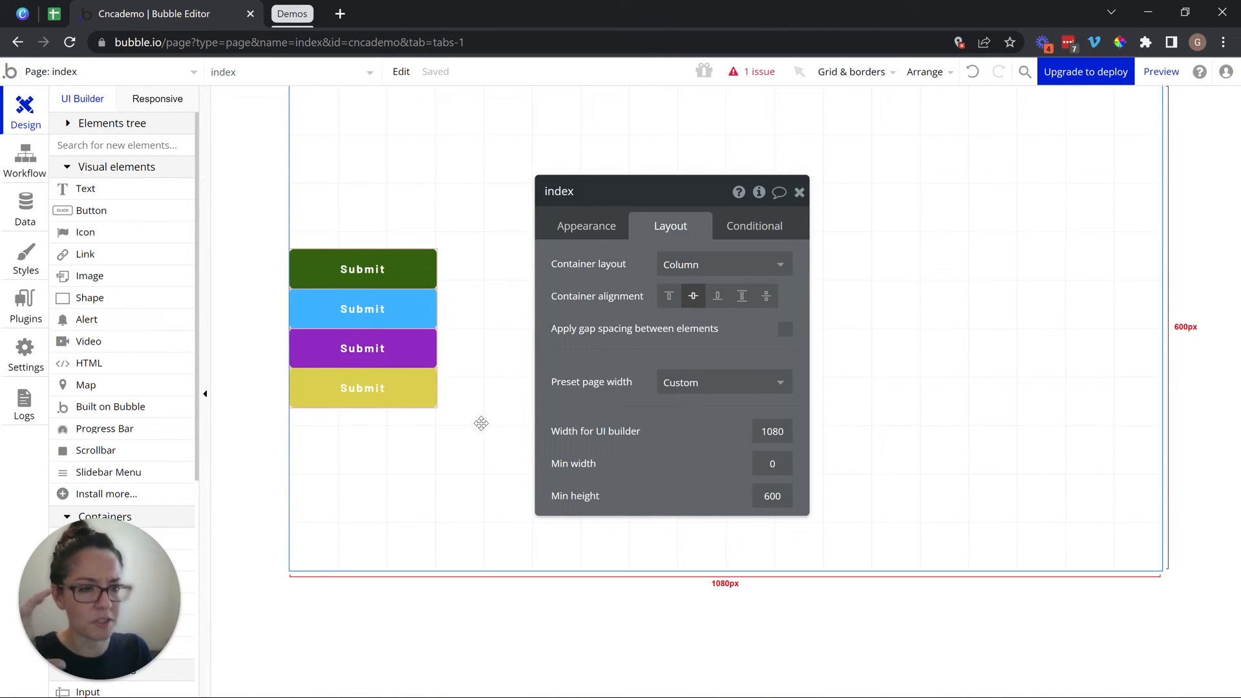
# Try the Column layout's bottom and space around alignments, ending with space between
pyautogui.click(717, 301)
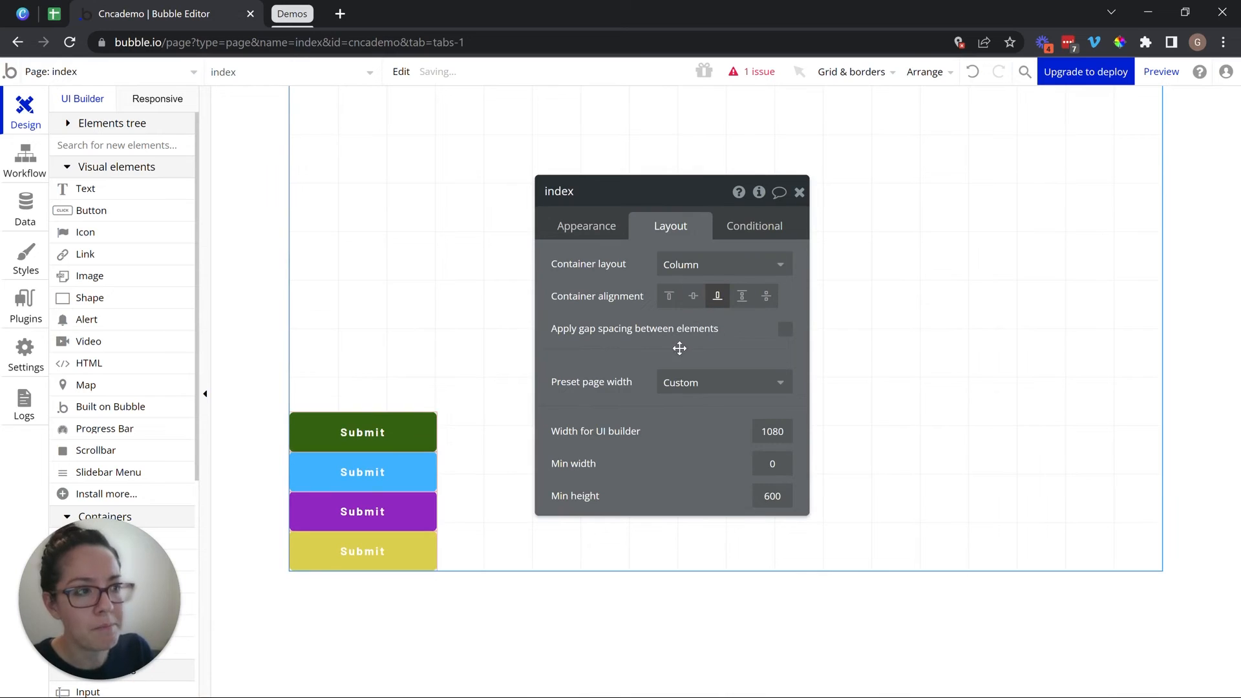
pyautogui.click(743, 299)
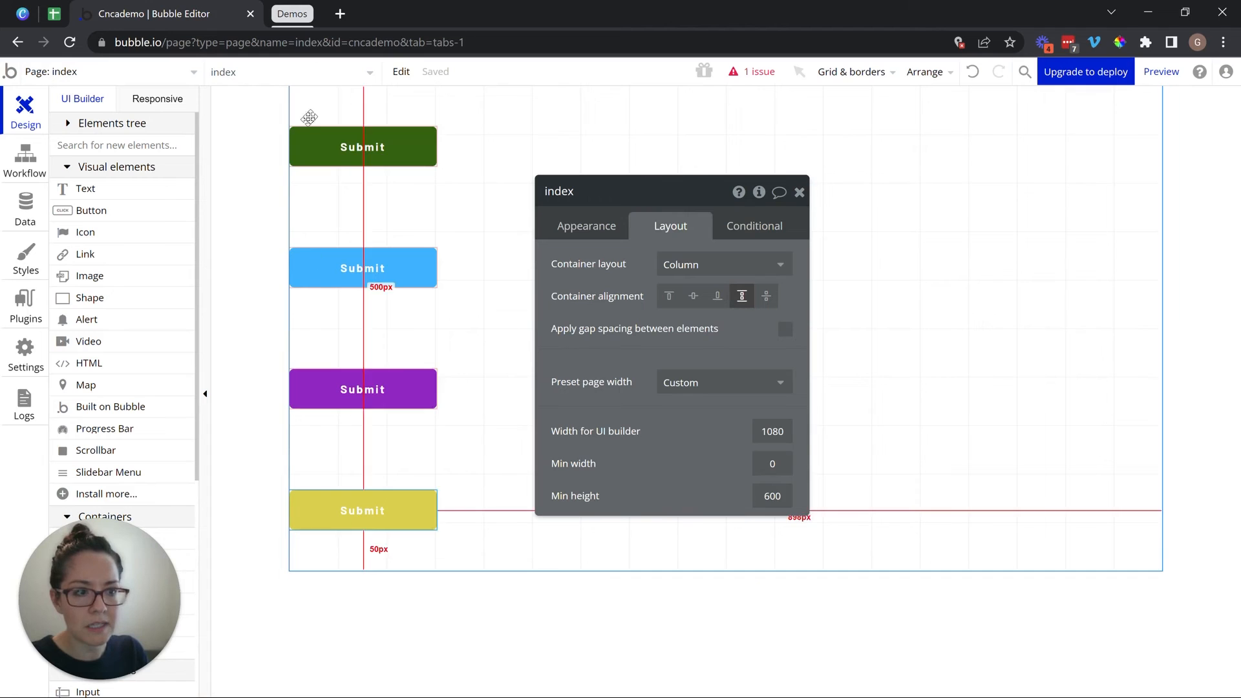
pyautogui.click(768, 298)
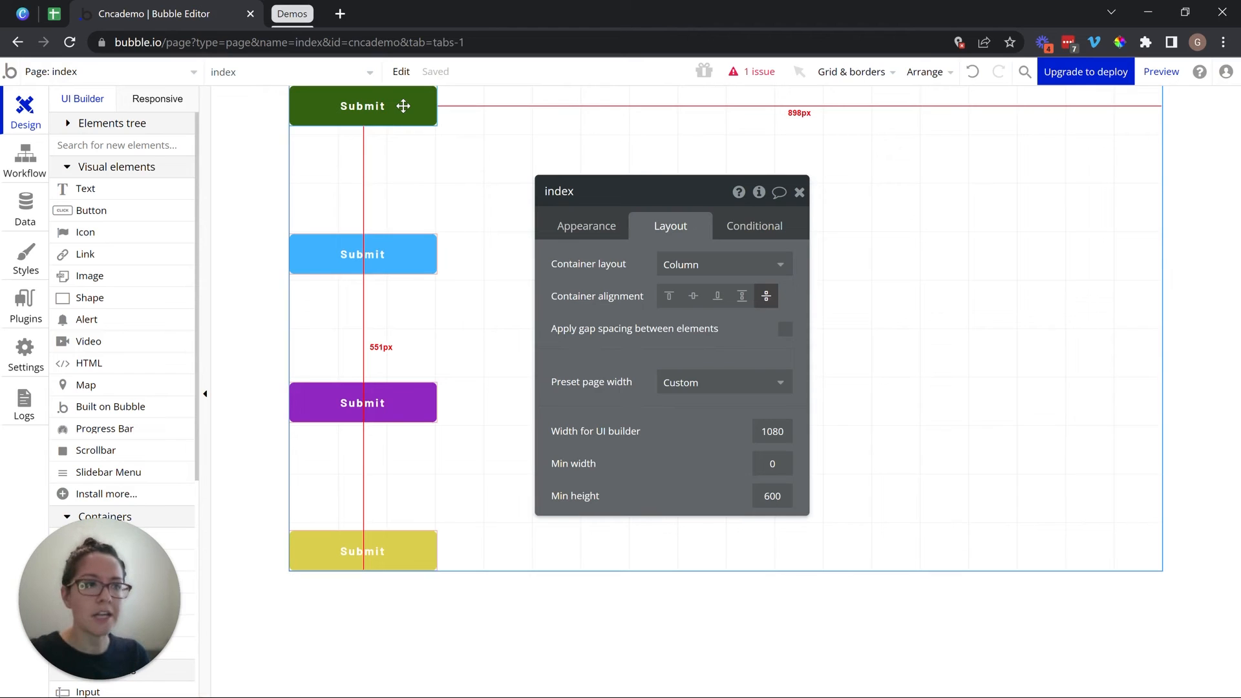
# Delete the yellow, blue and purple Submit buttons, keeping only the green one
pyautogui.click(673, 269)
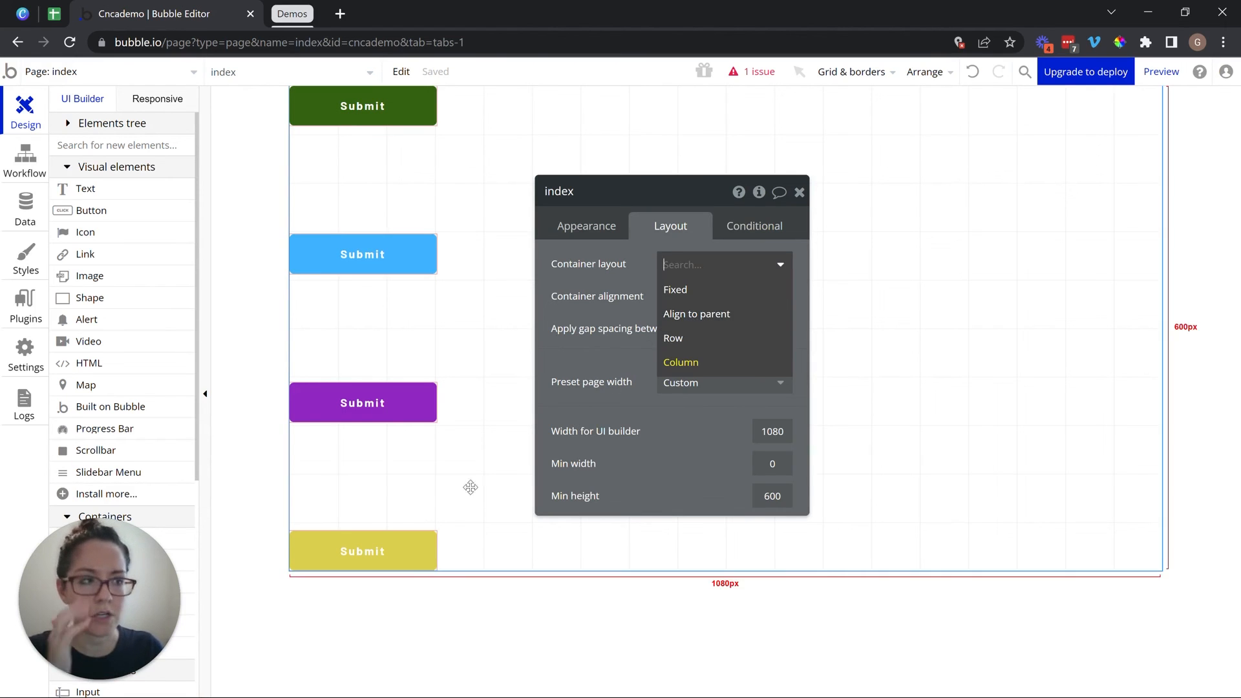
pyautogui.press('Delete')
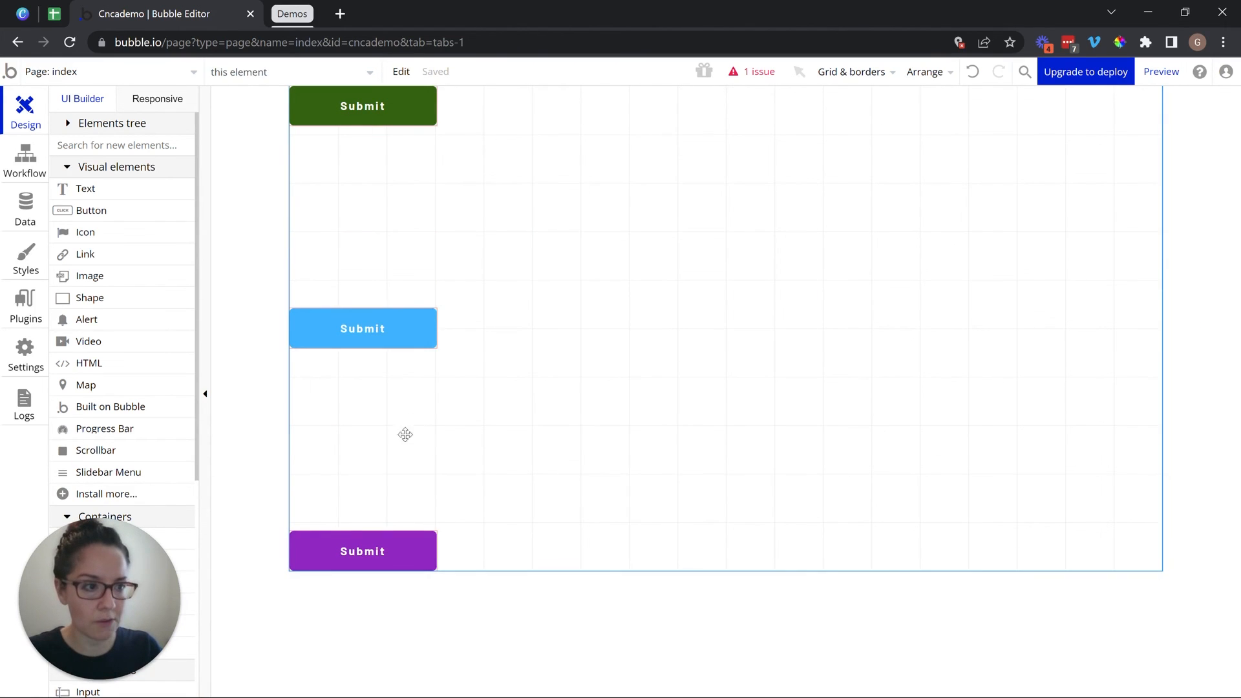
pyautogui.click(406, 338)
pyautogui.press('Delete')
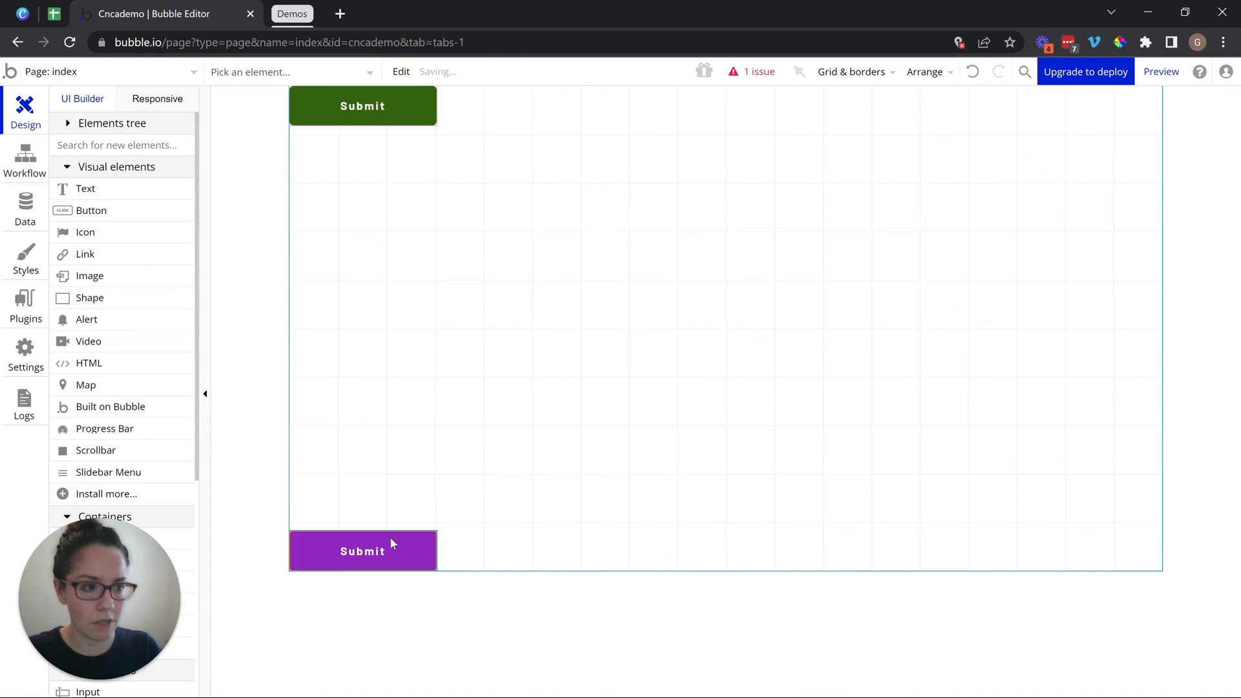
pyautogui.press('Delete')
# Change the page's container layout to Align to parent
pyautogui.doubleClick(400, 191)
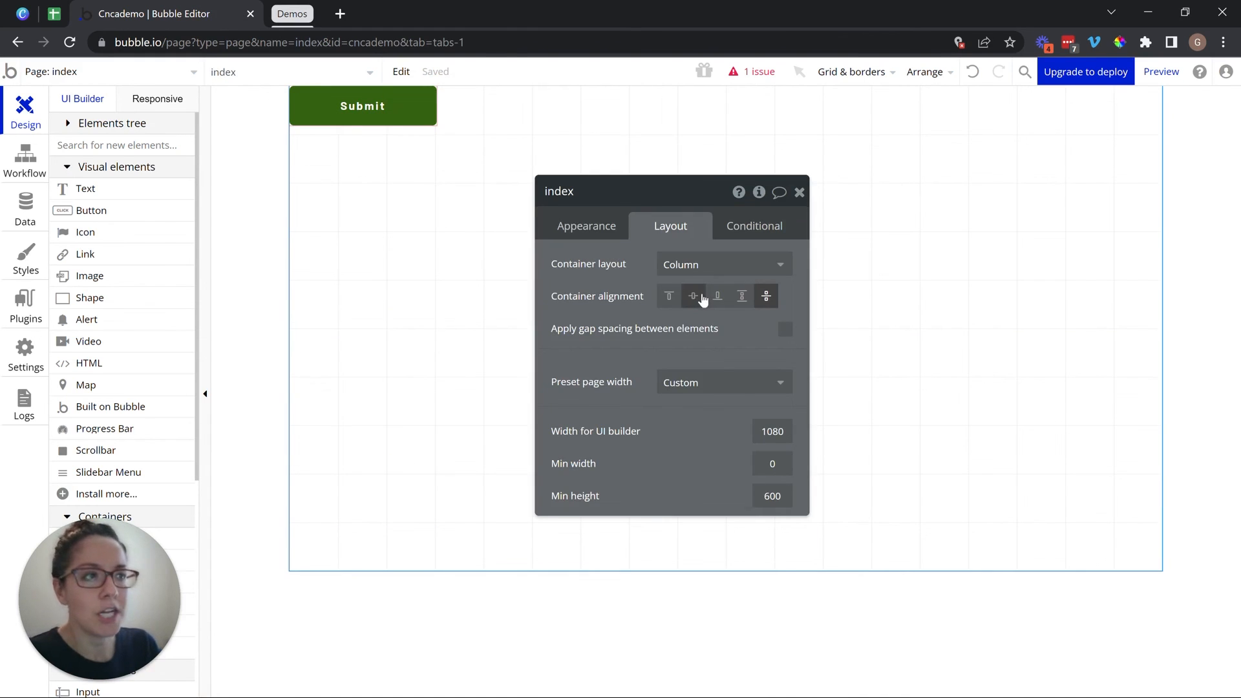
pyautogui.click(701, 264)
pyautogui.click(678, 318)
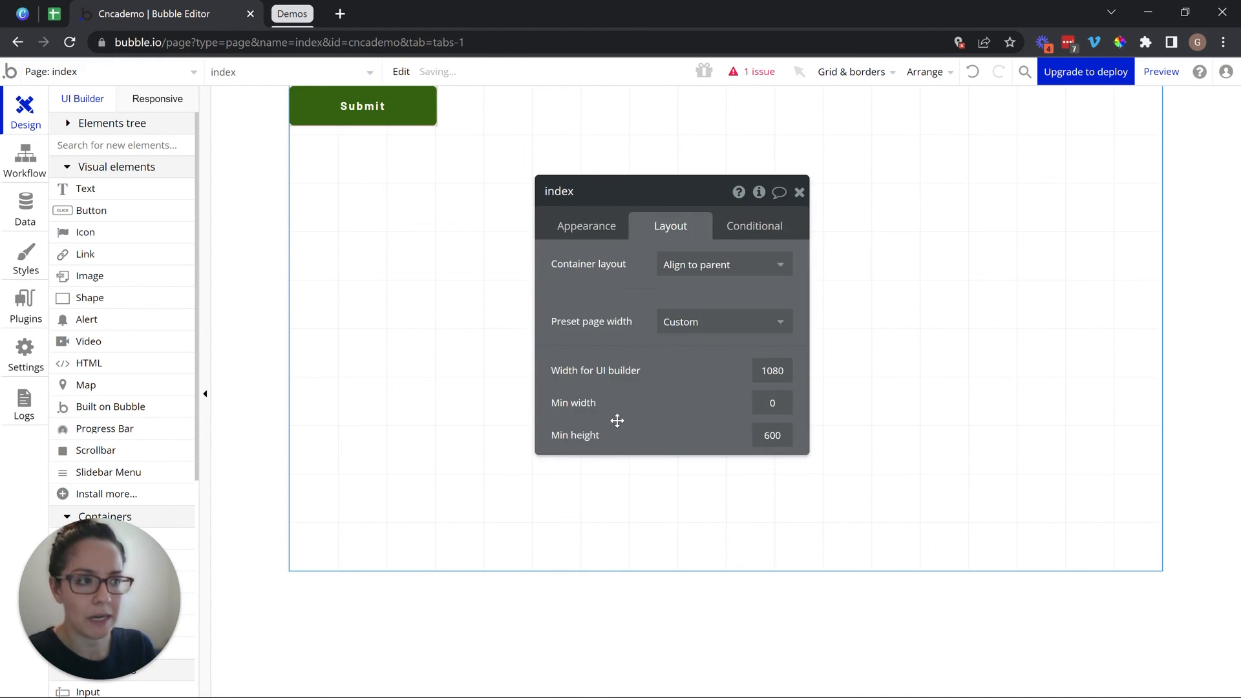
# Try the green Submit button's parent alignments around the page's edges, from middle left through the bottom and right positions to top center
pyautogui.click(365, 118)
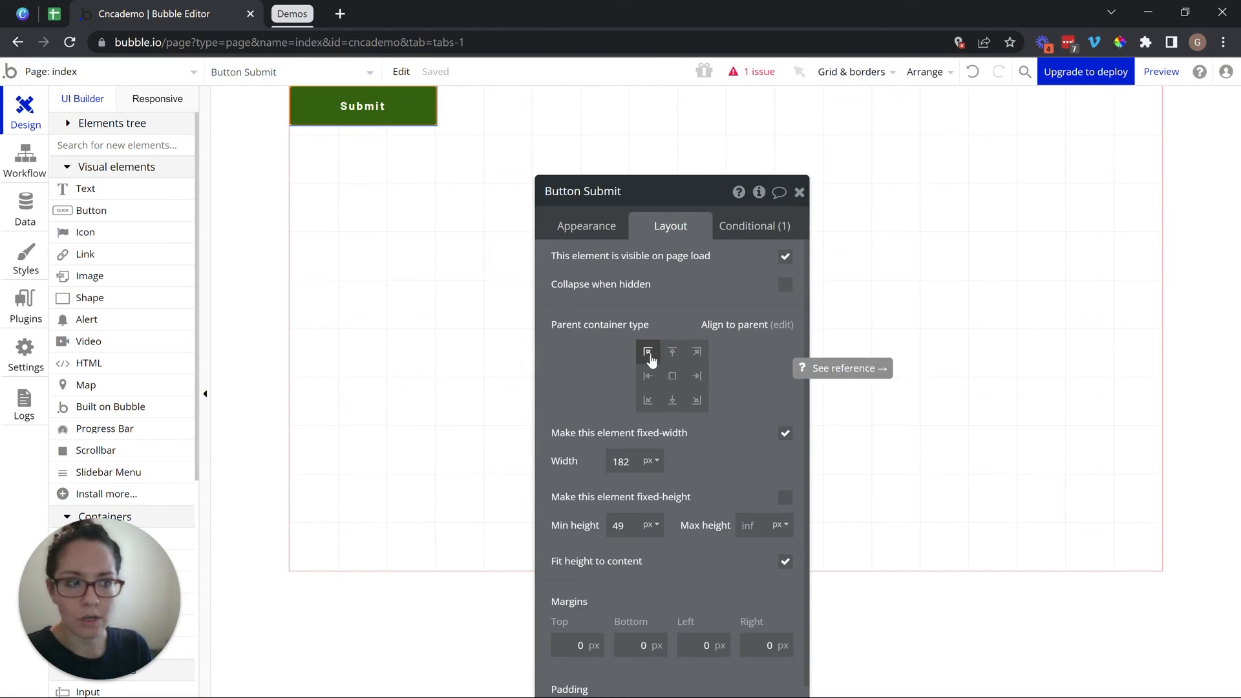
pyautogui.click(651, 382)
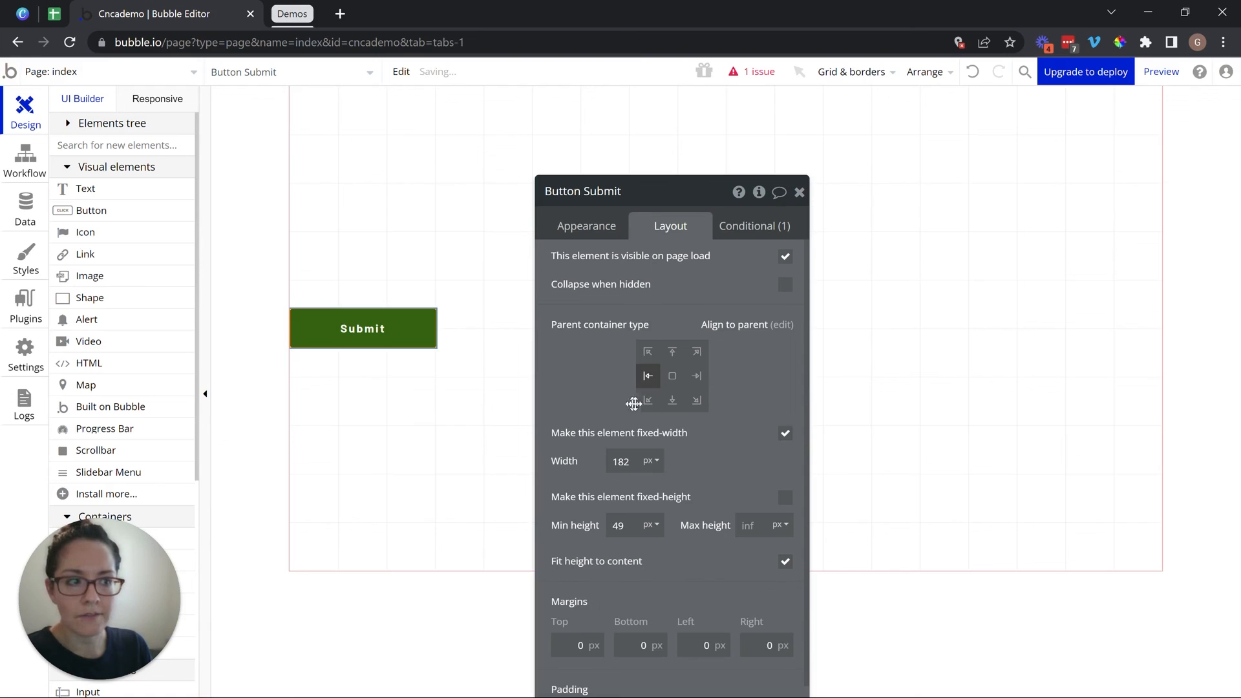
pyautogui.click(648, 402)
pyautogui.click(671, 404)
pyautogui.click(696, 399)
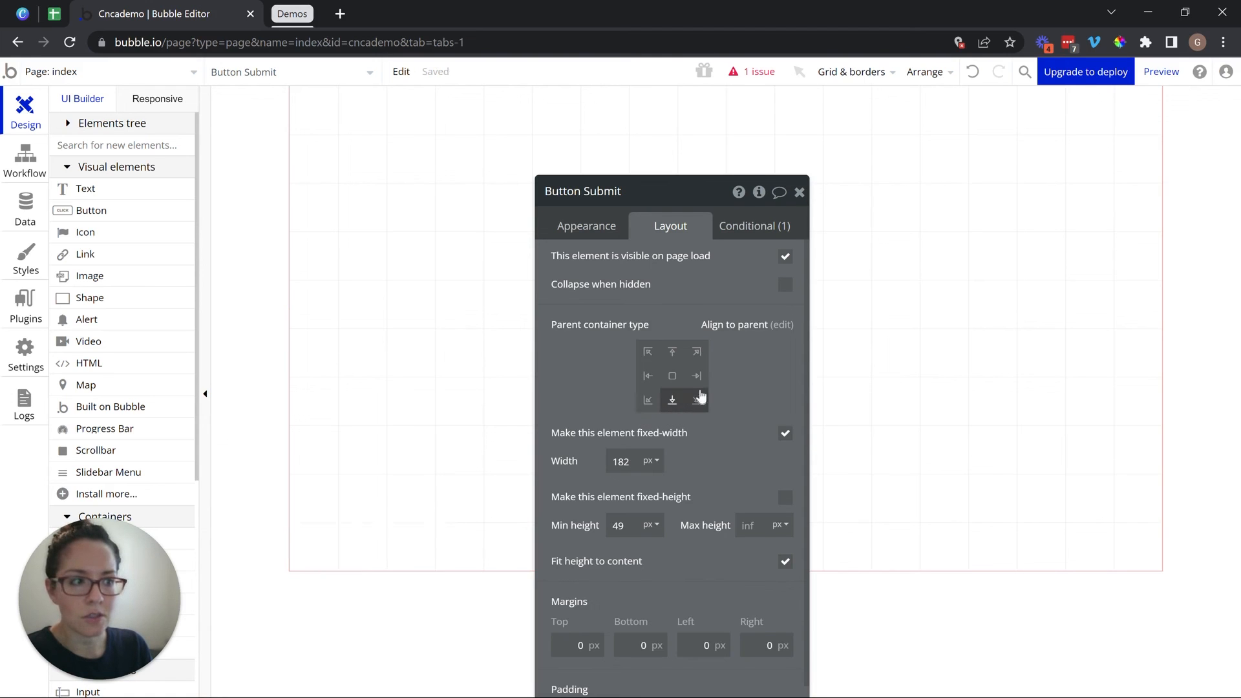
pyautogui.click(697, 376)
pyautogui.click(693, 356)
pyautogui.click(672, 352)
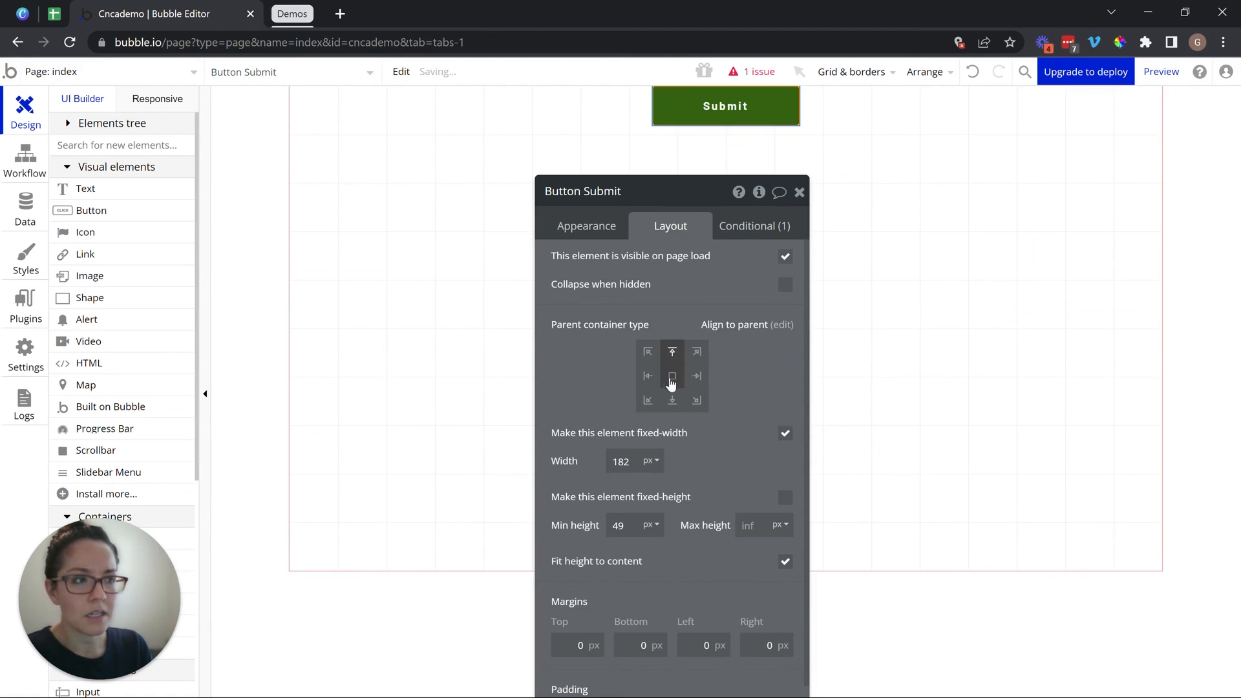